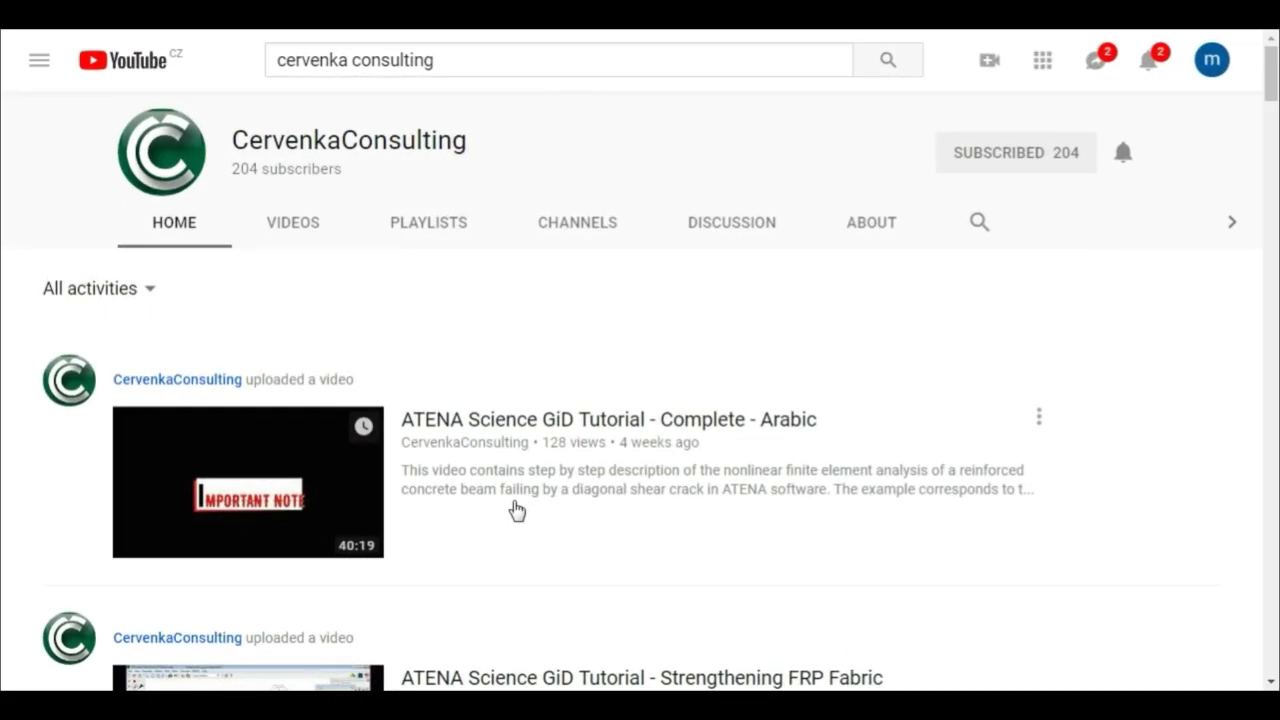
Step: Set up a geometry copy of All types entities with a Mirror transformation
scroll(514, 509, down, 1)
scroll(514, 509, down, 1)
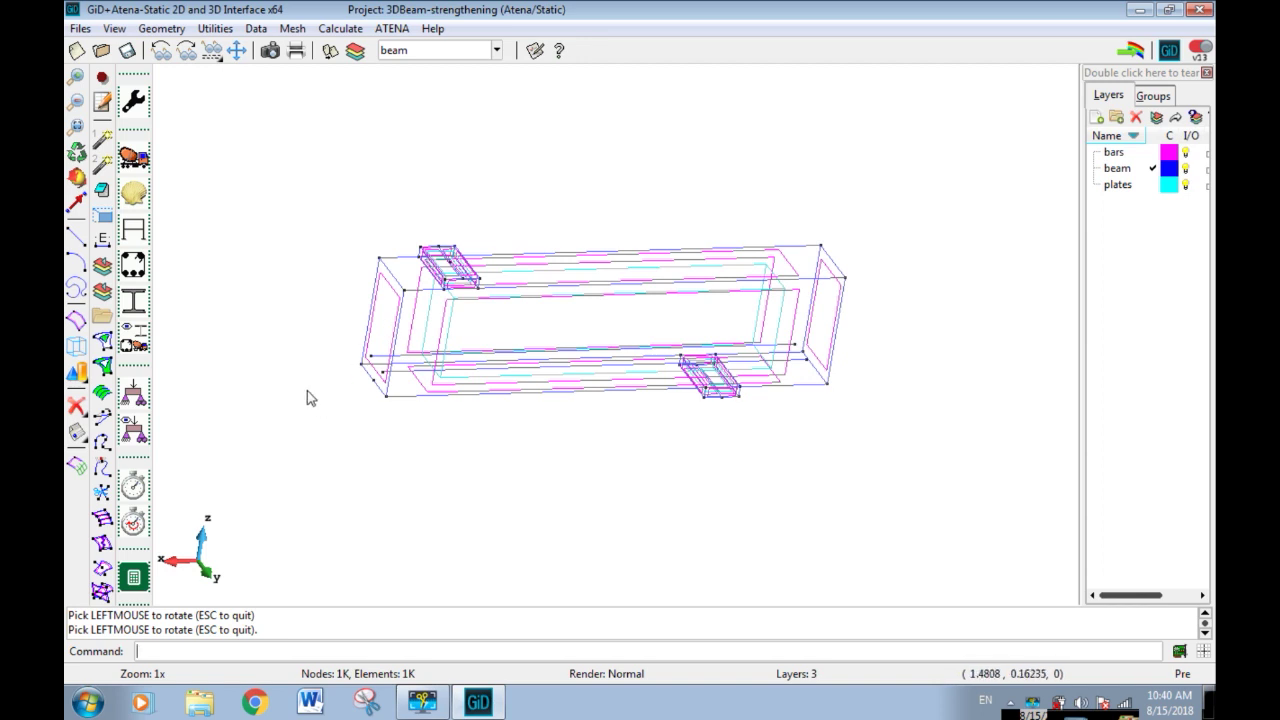
click(216, 29)
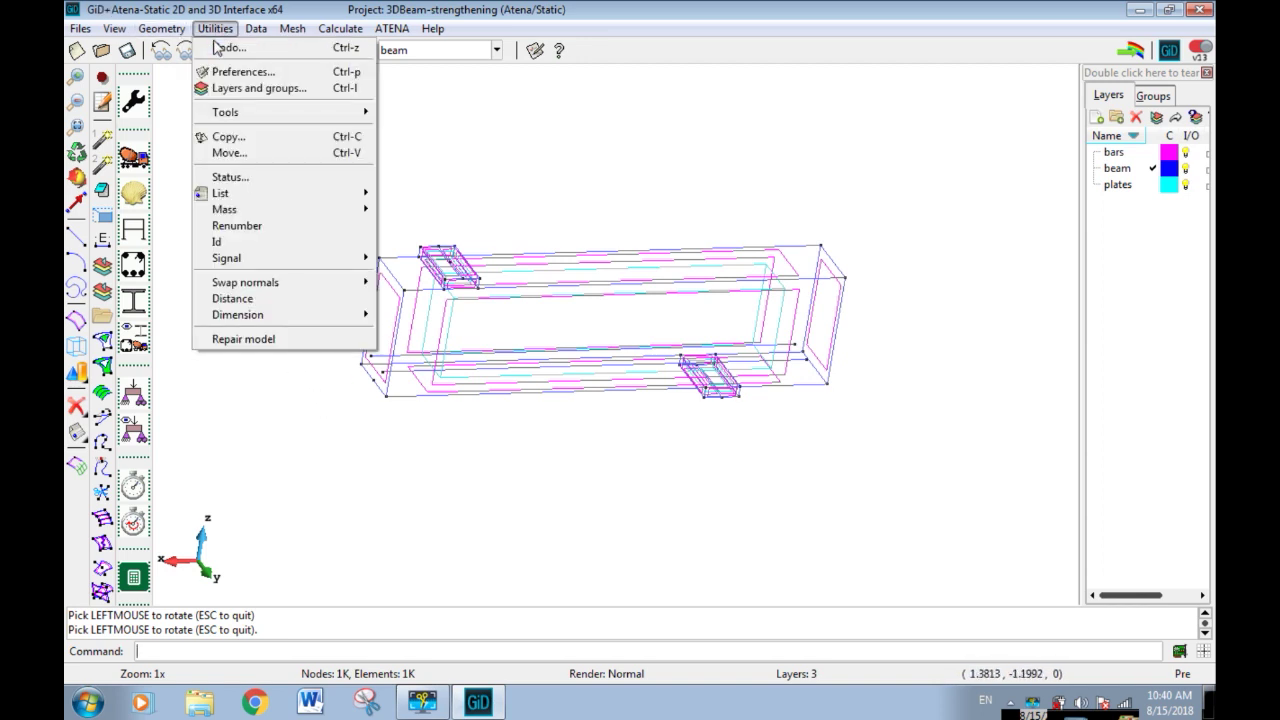
click(240, 135)
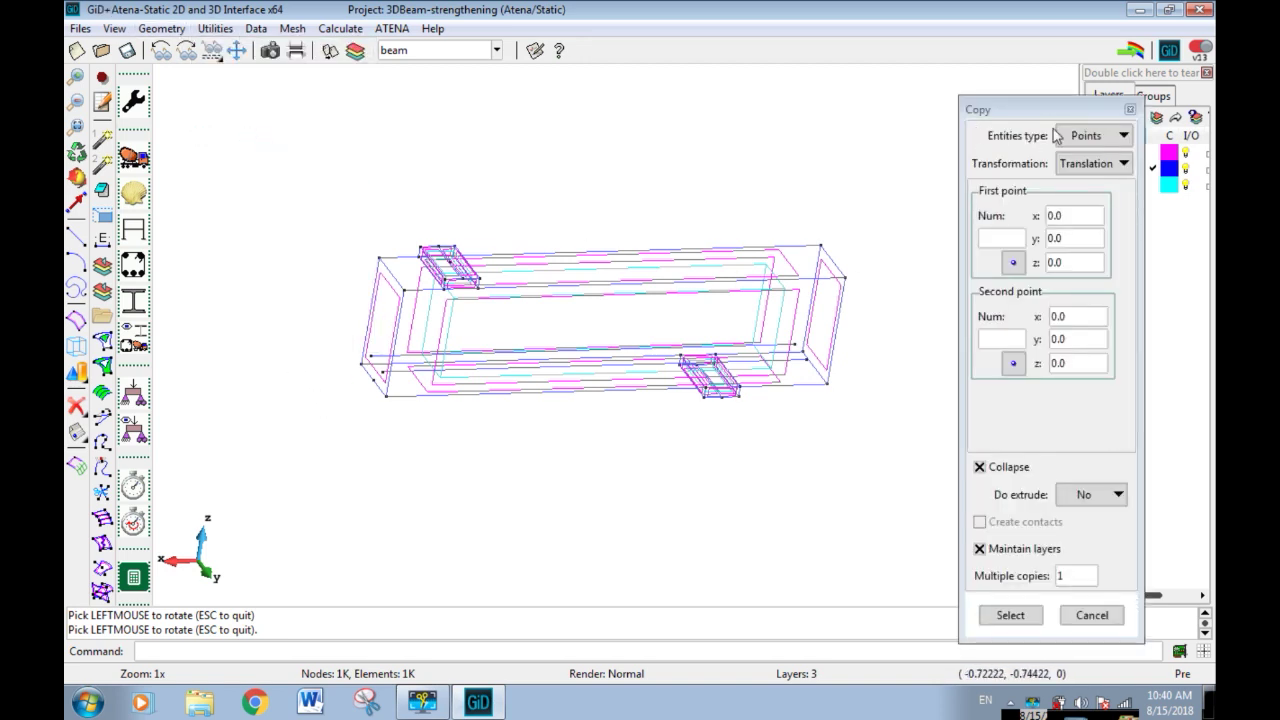
click(1085, 135)
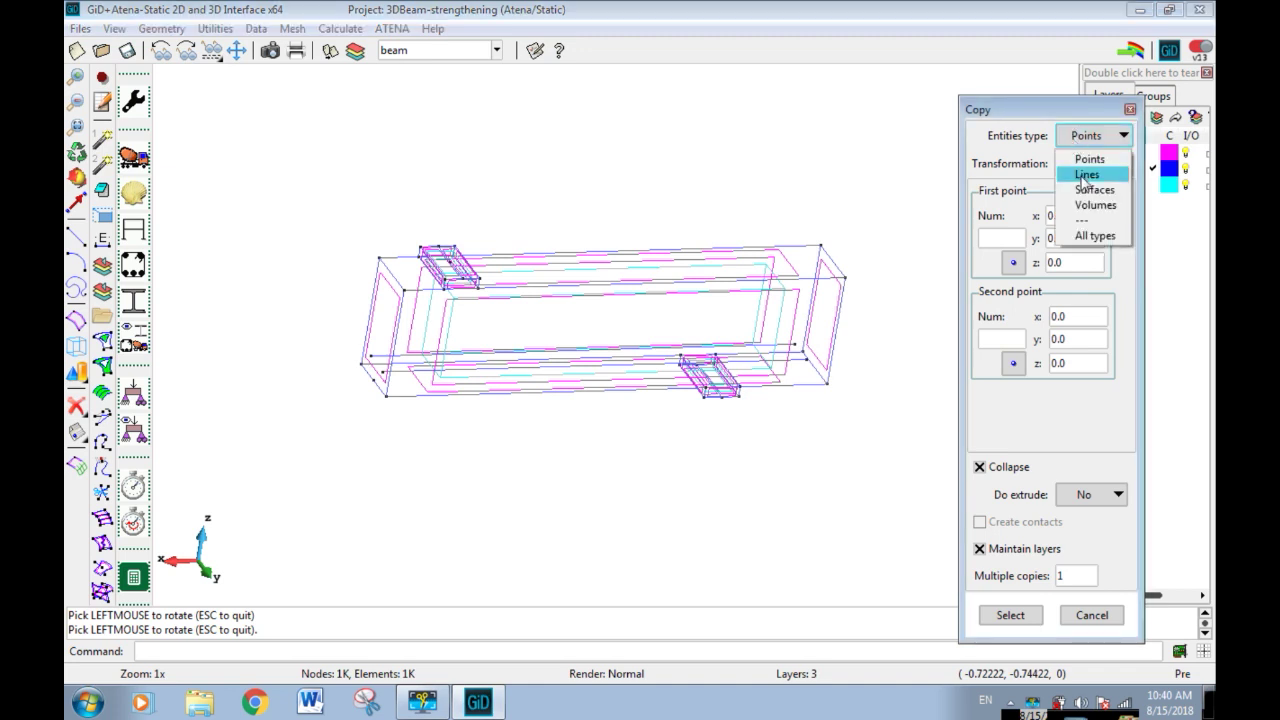
click(1081, 237)
click(1095, 164)
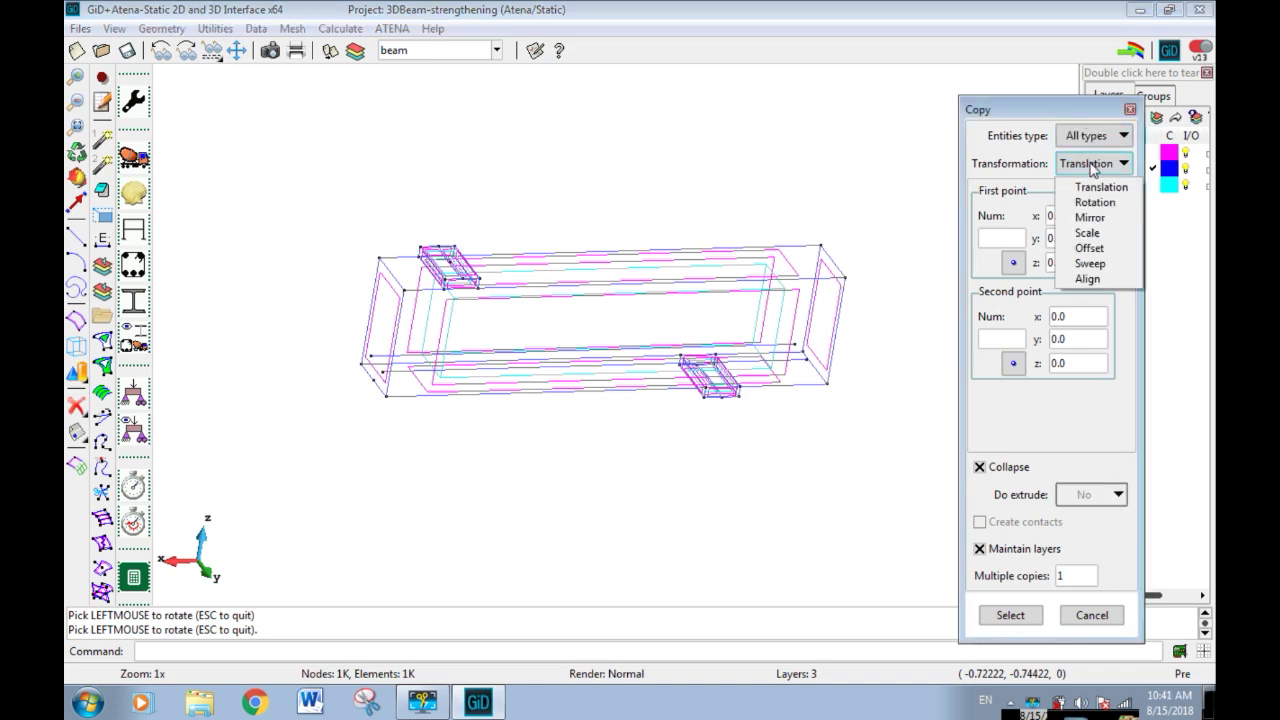
click(1089, 218)
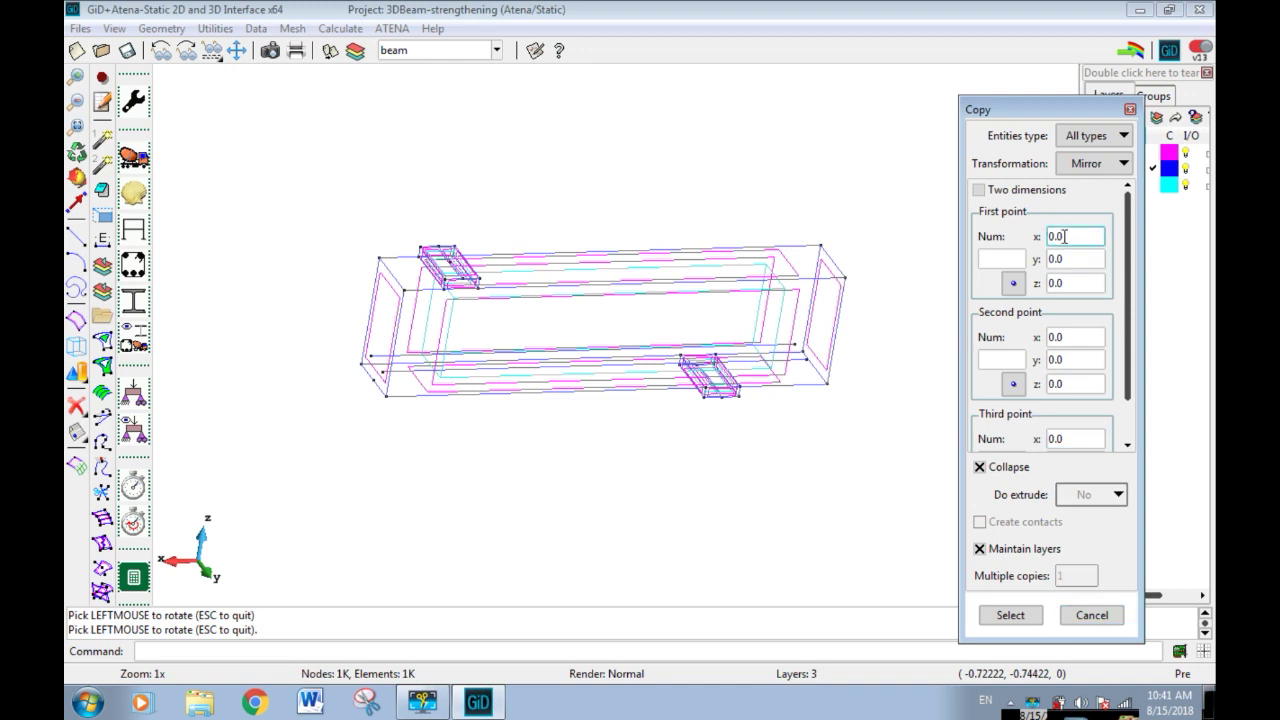
Step: Define the mirror plane through points 7, 6 and 2
click(1013, 283)
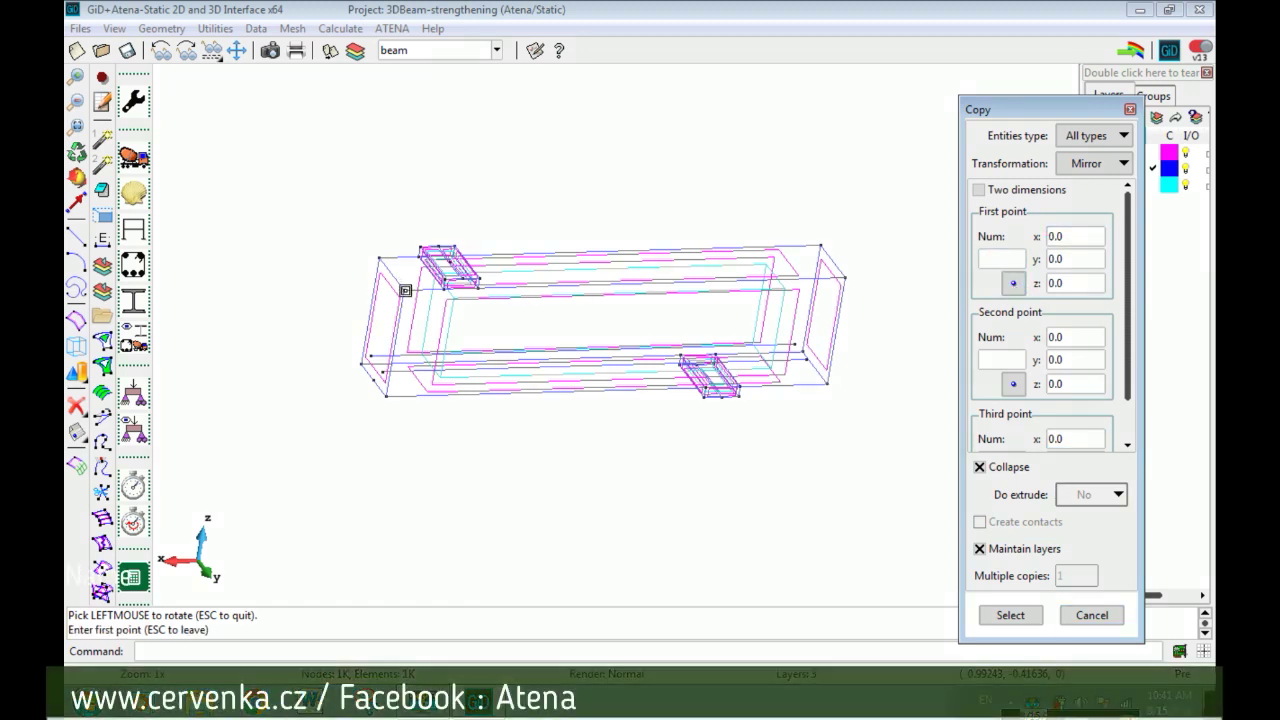
click(405, 290)
click(1013, 384)
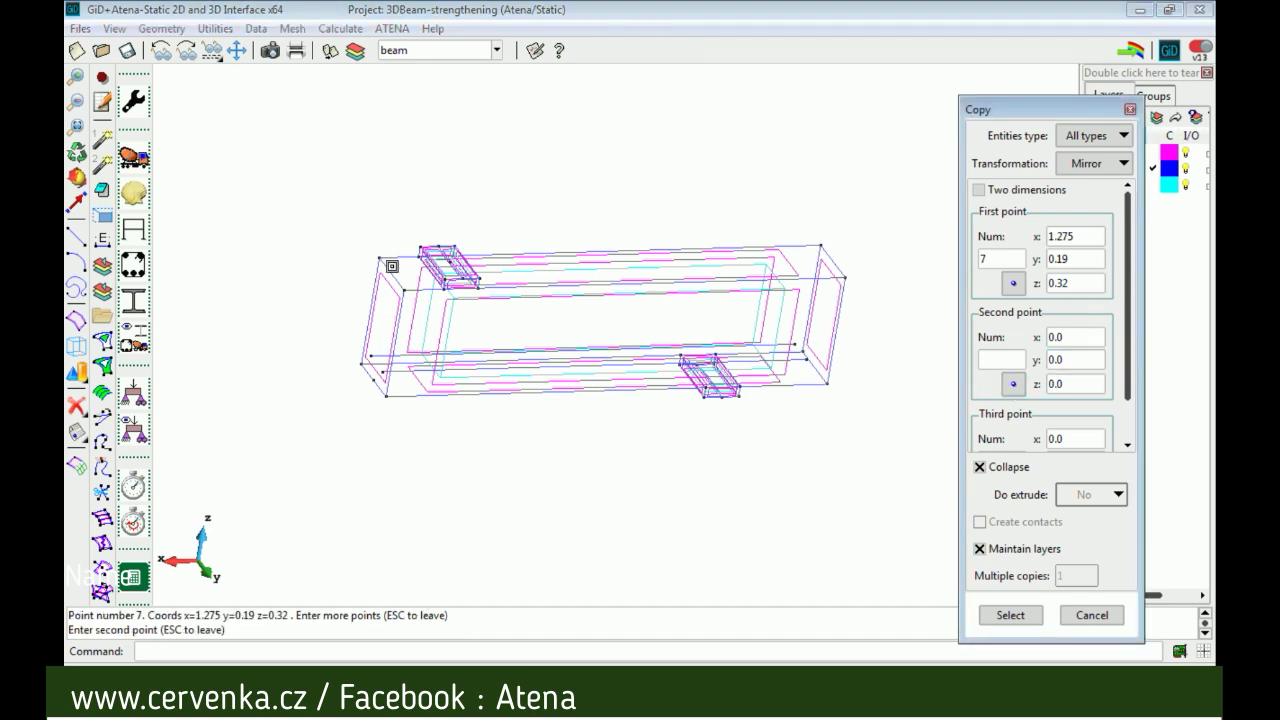
click(378, 258)
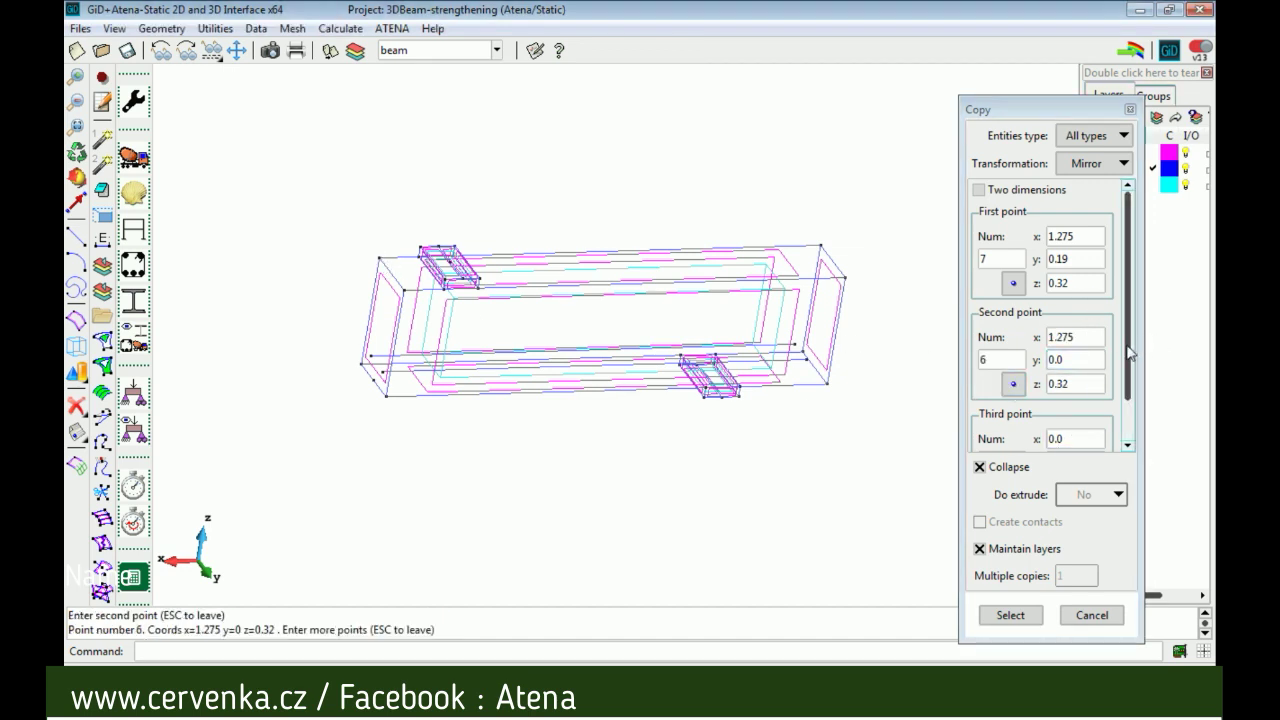
drag(1130, 352, 1128, 390)
click(1013, 435)
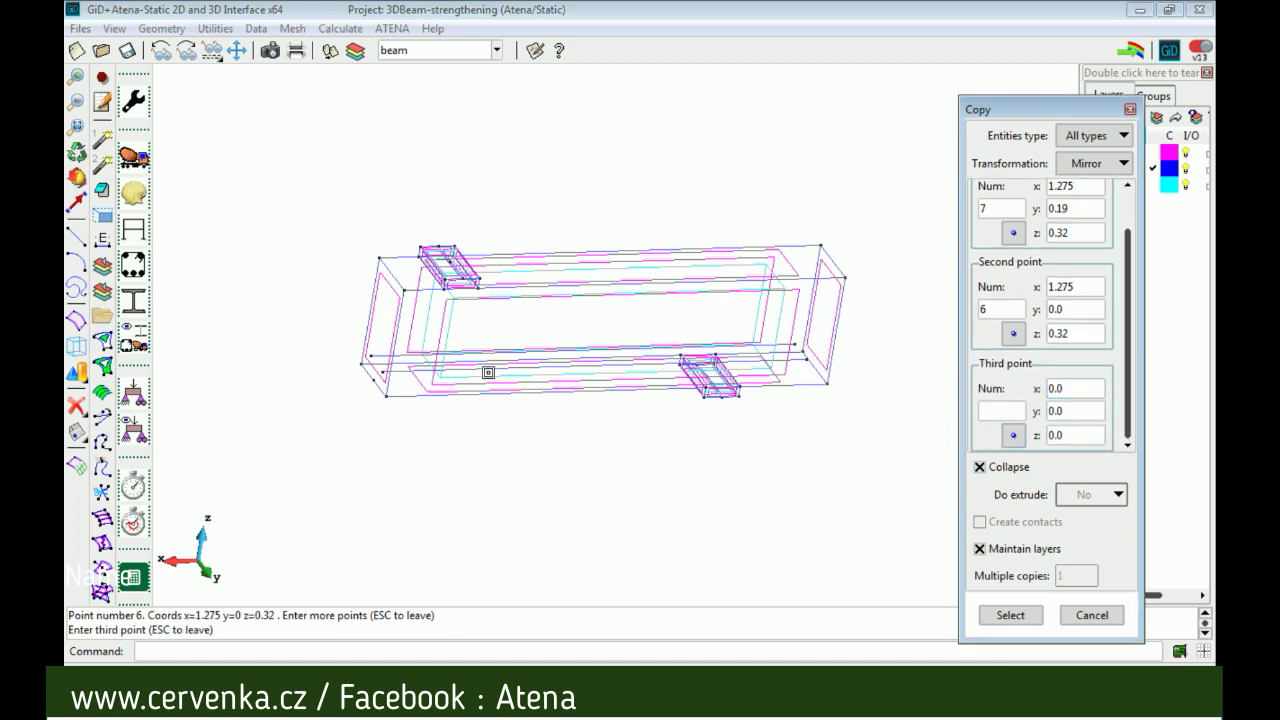
click(361, 363)
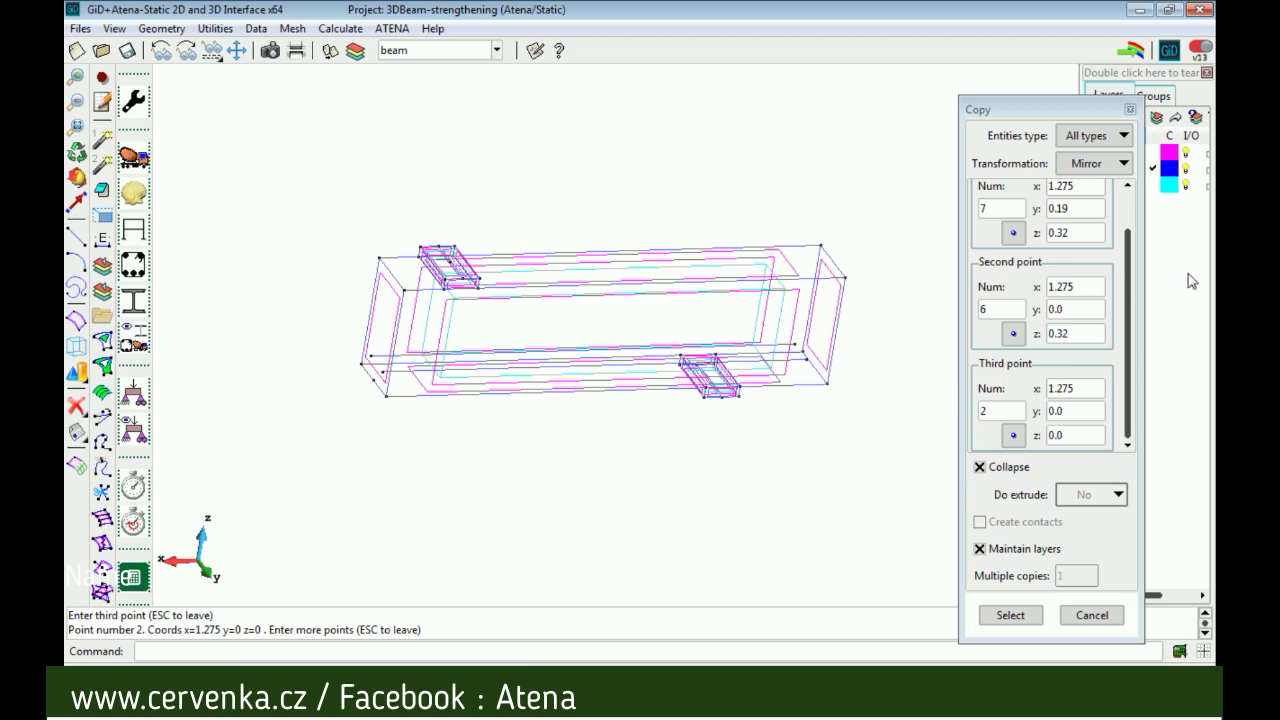
Step: Box-select all 103 beam entities to mirror them, then close the copy window
click(1010, 615)
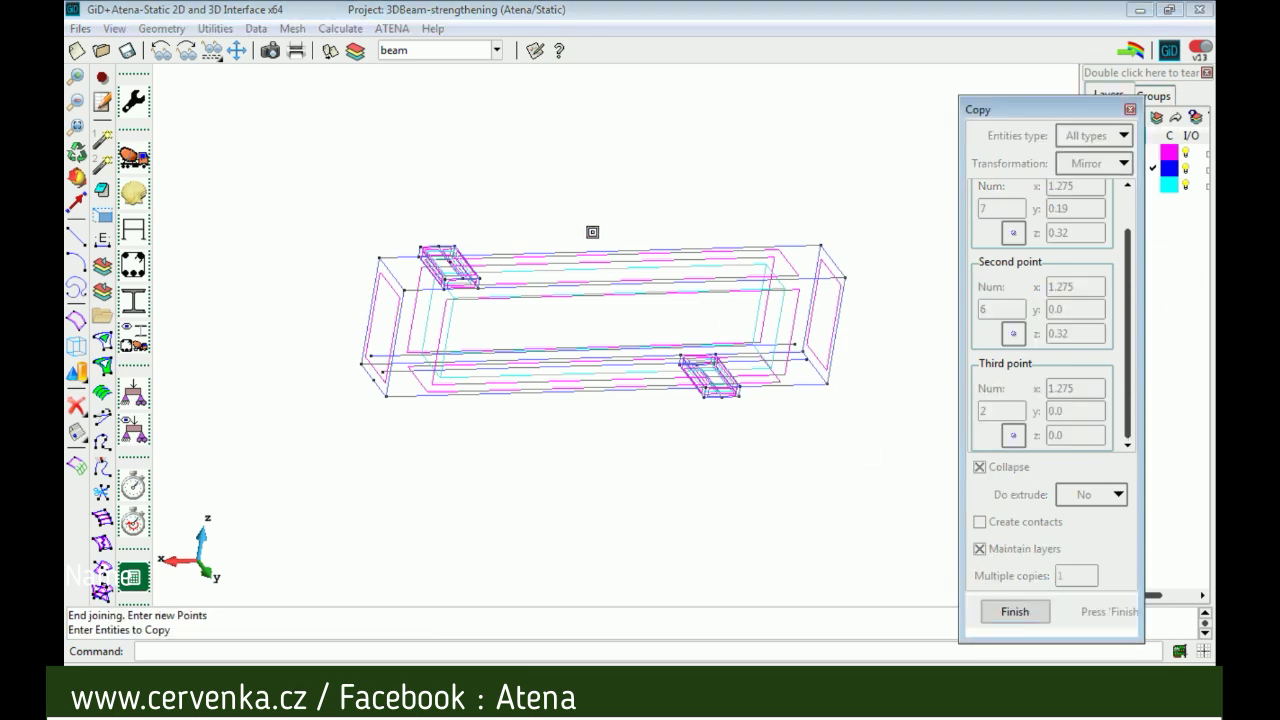
click(874, 179)
click(307, 471)
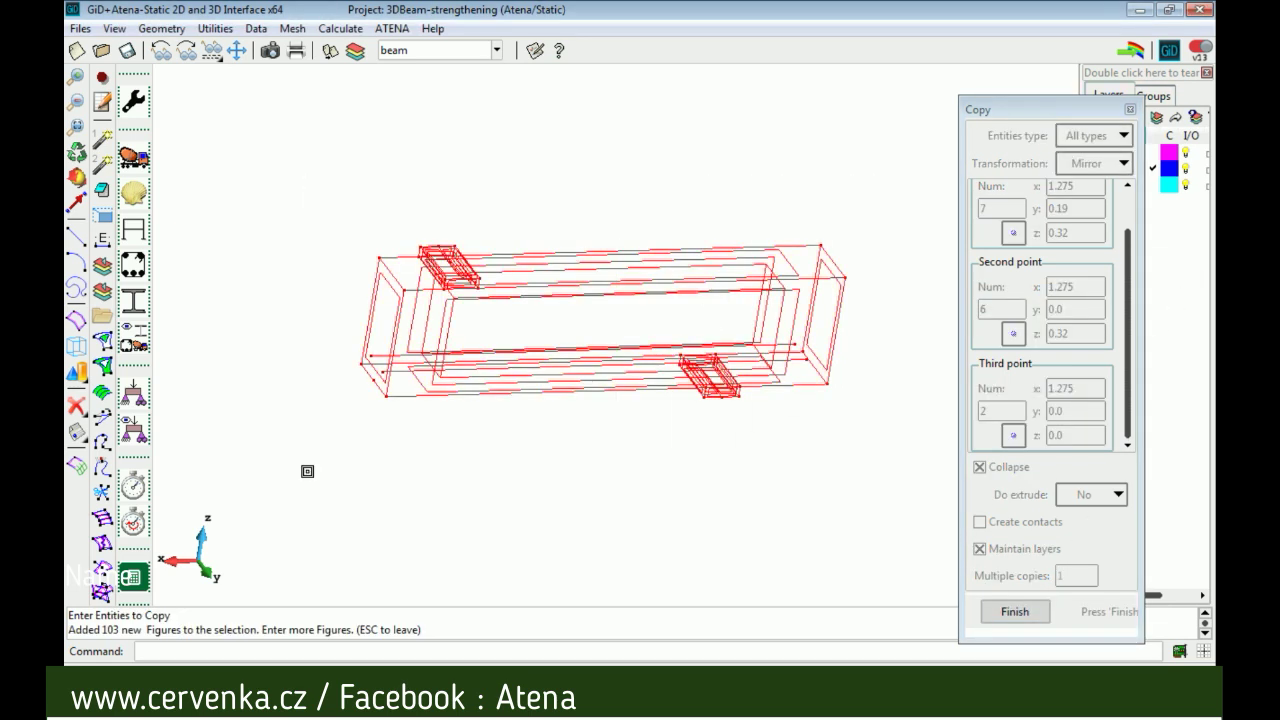
key(Escape)
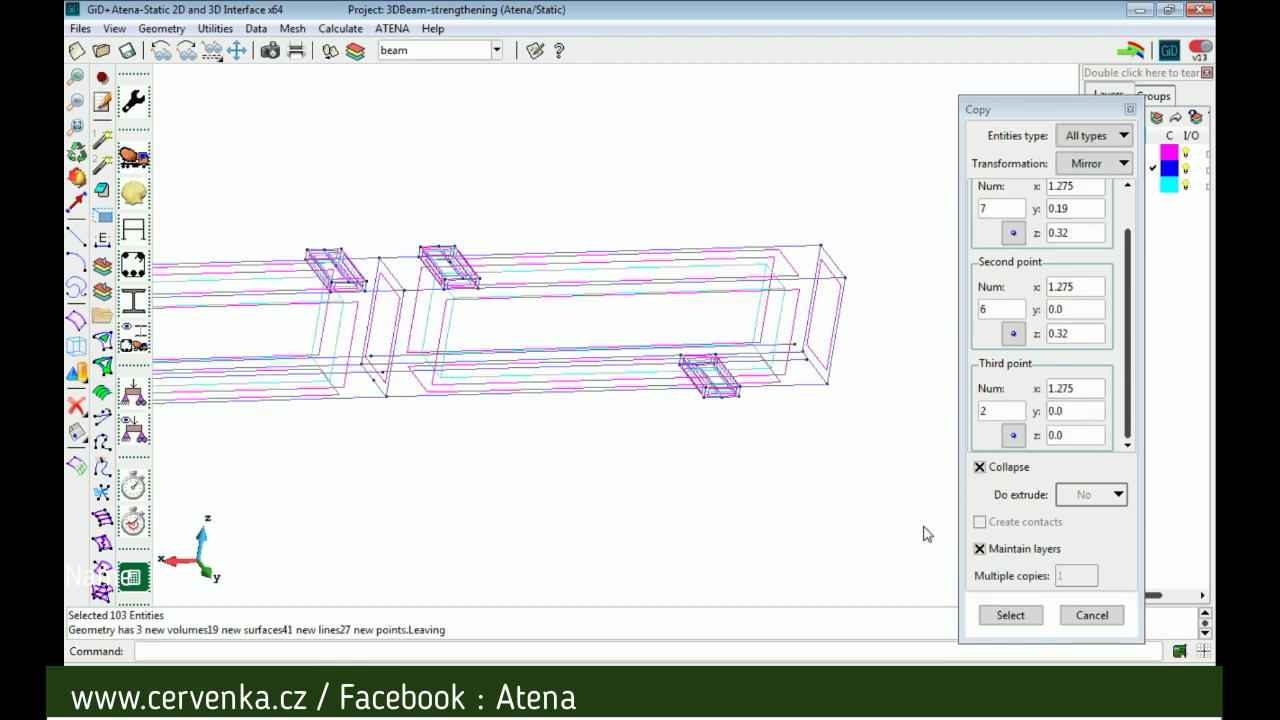
click(1090, 615)
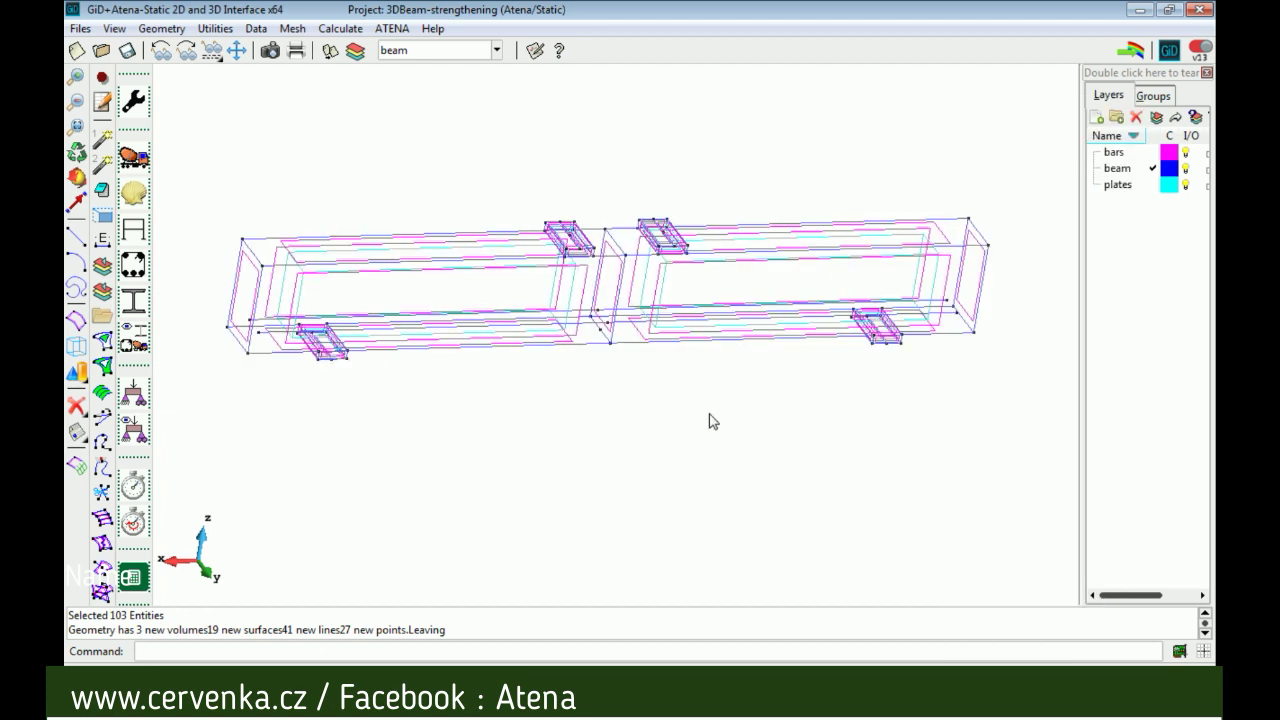
click(136, 434)
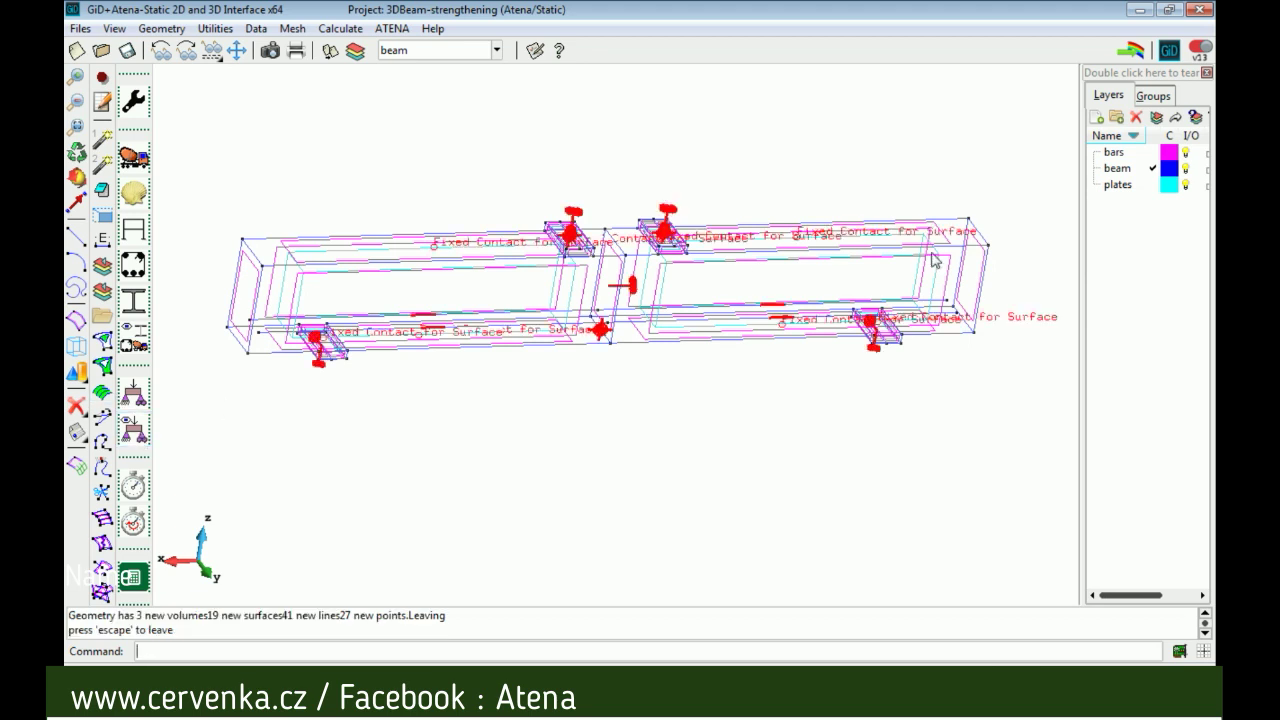
scroll(603, 297, up, 2)
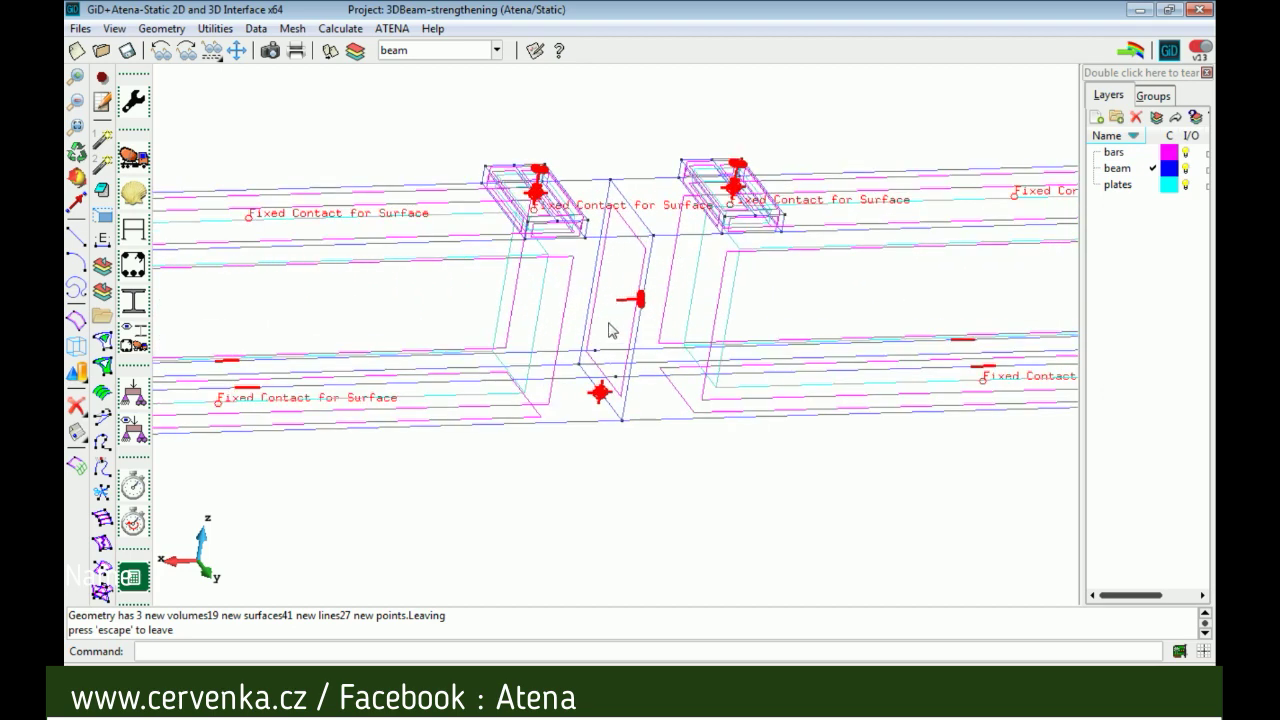
click(137, 400)
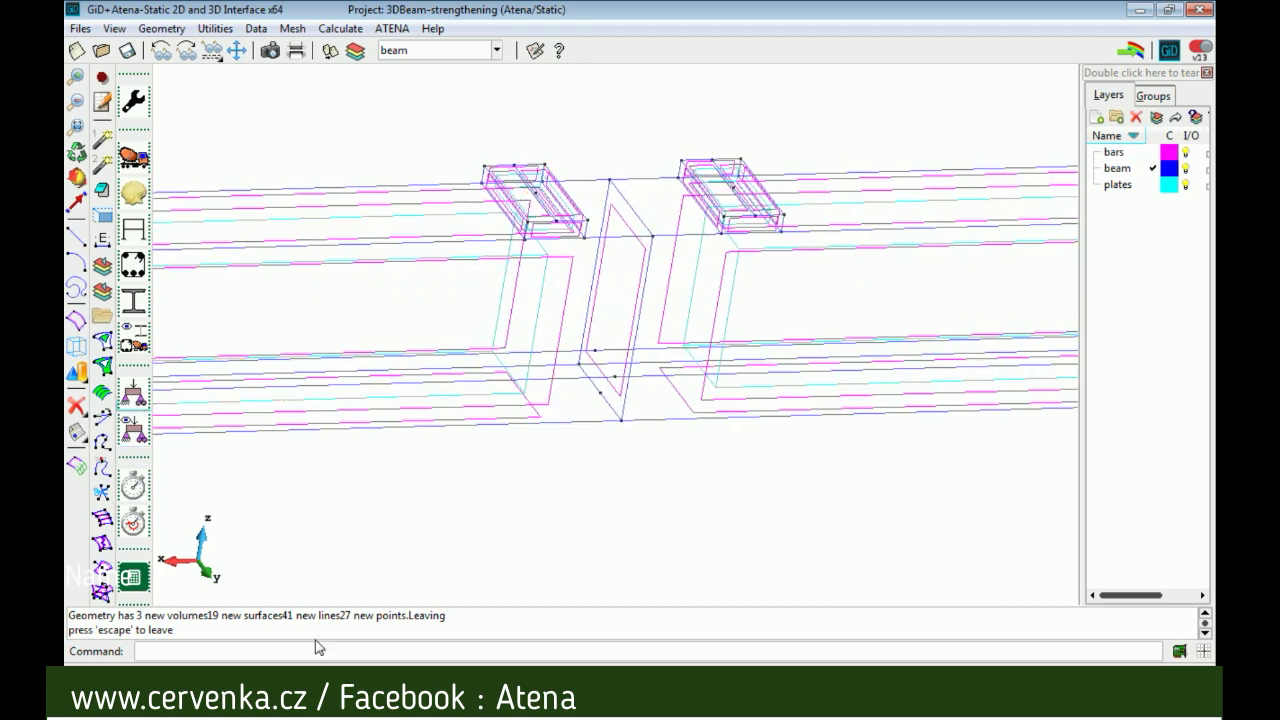
Step: Unassign all Constraint for Surface conditions, confirm, and draw the remaining conditions to check
key(Escape)
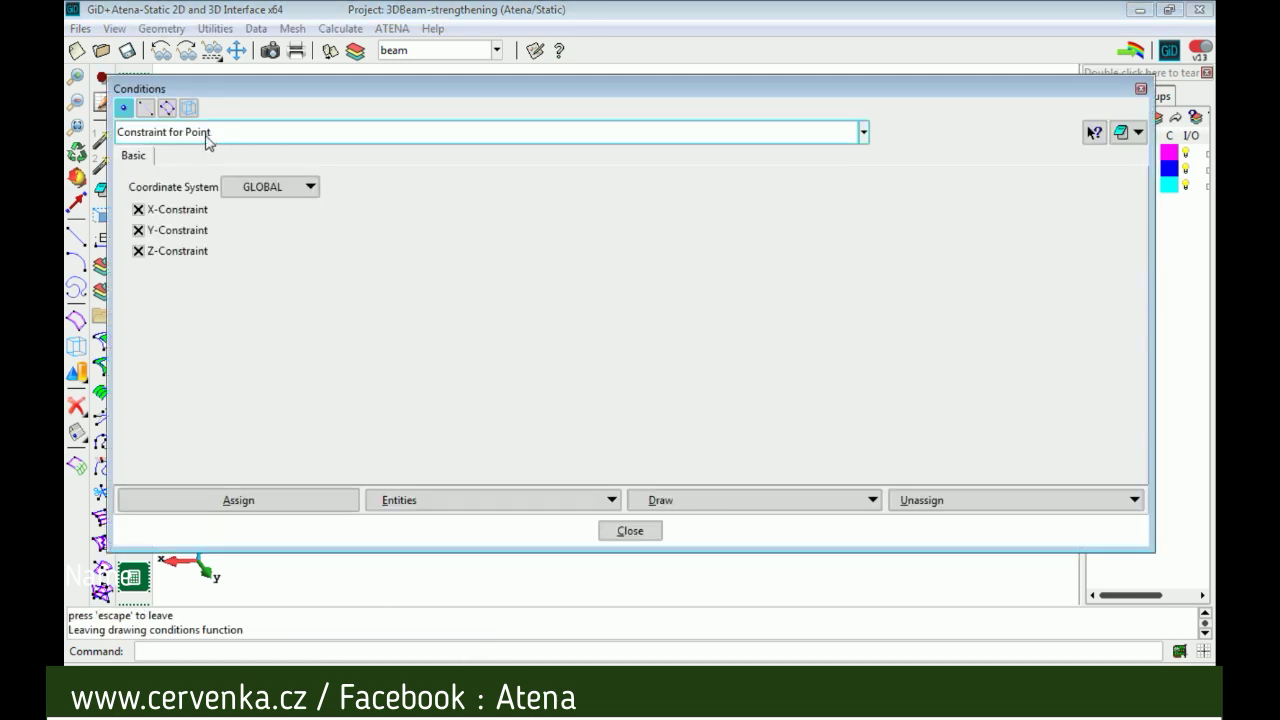
click(166, 107)
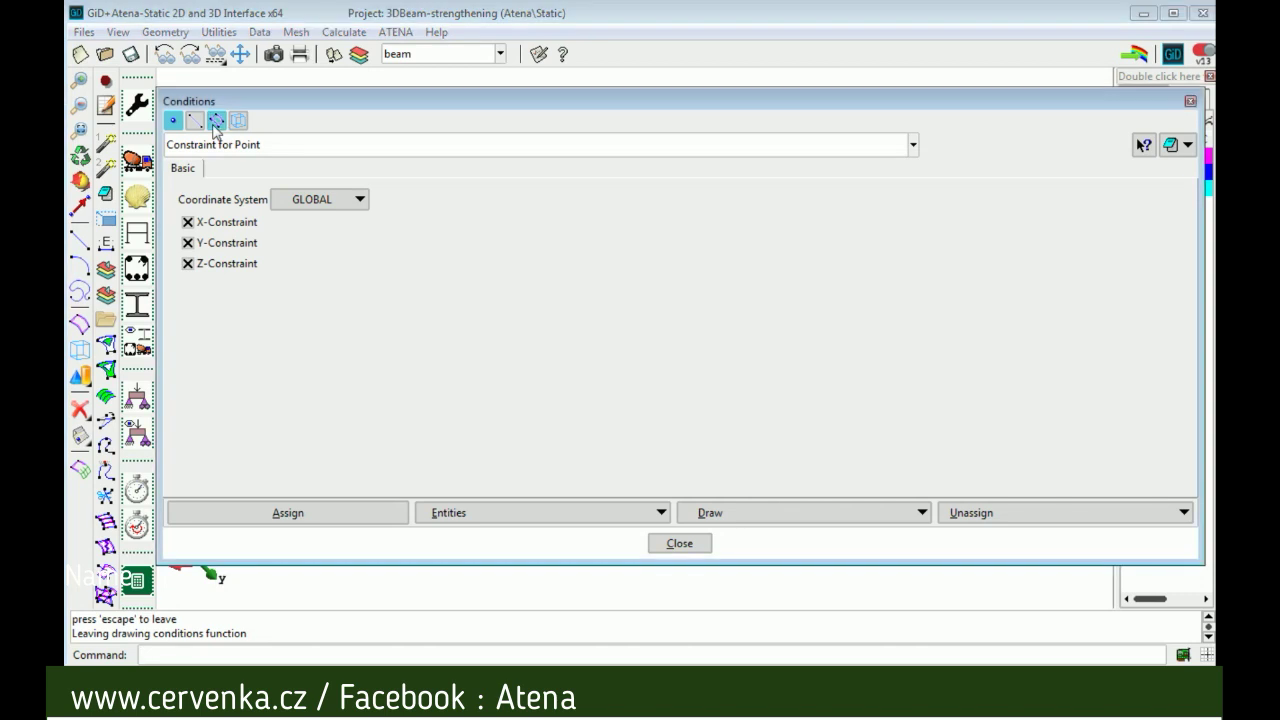
click(215, 124)
click(1096, 522)
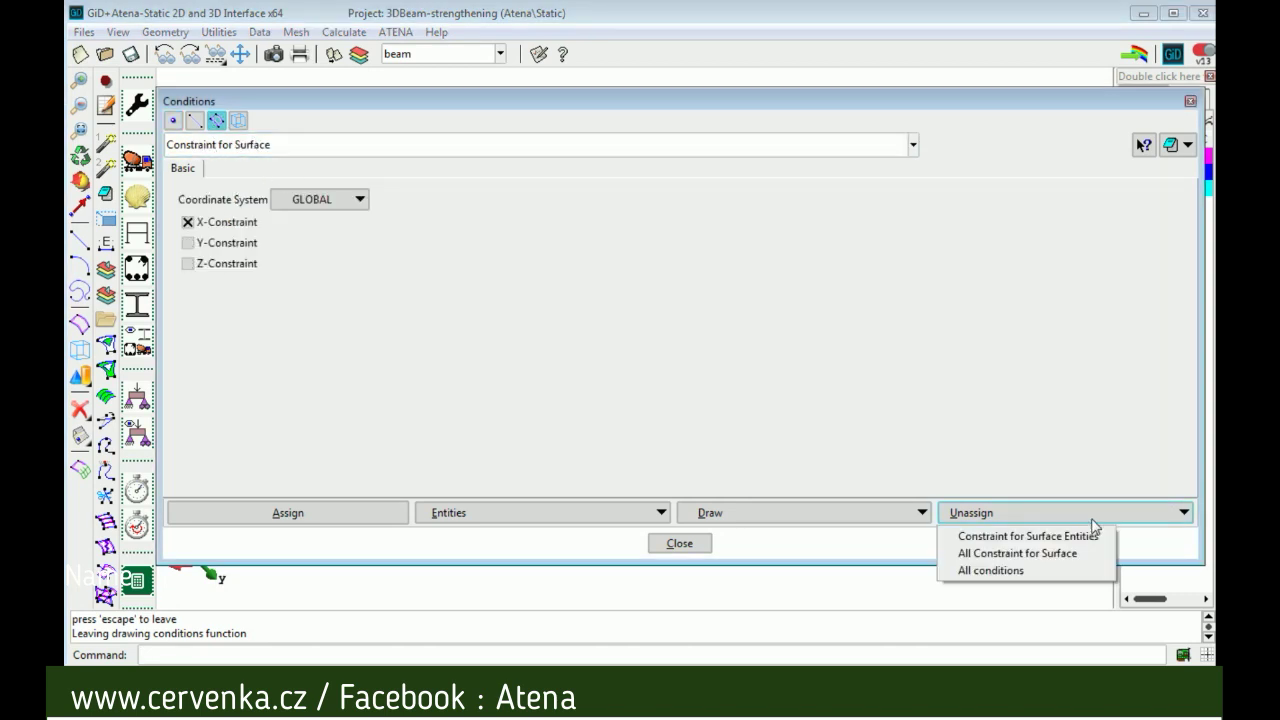
click(1050, 554)
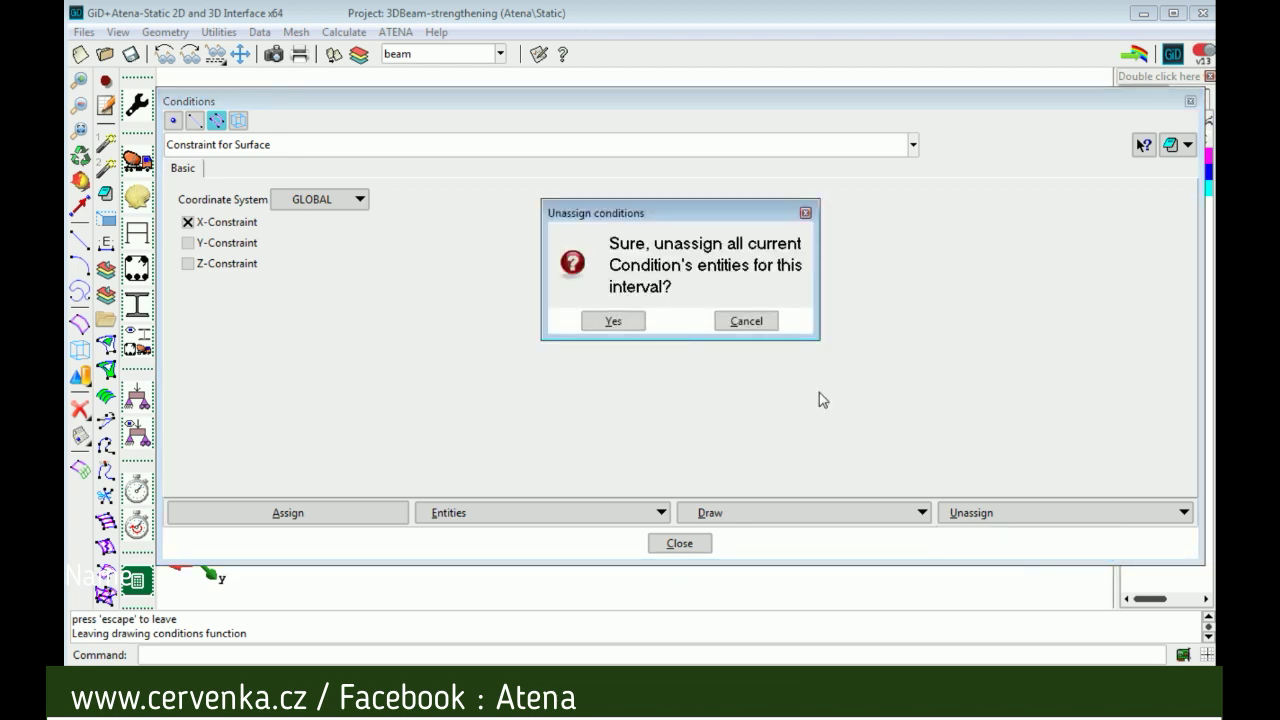
click(613, 321)
click(760, 458)
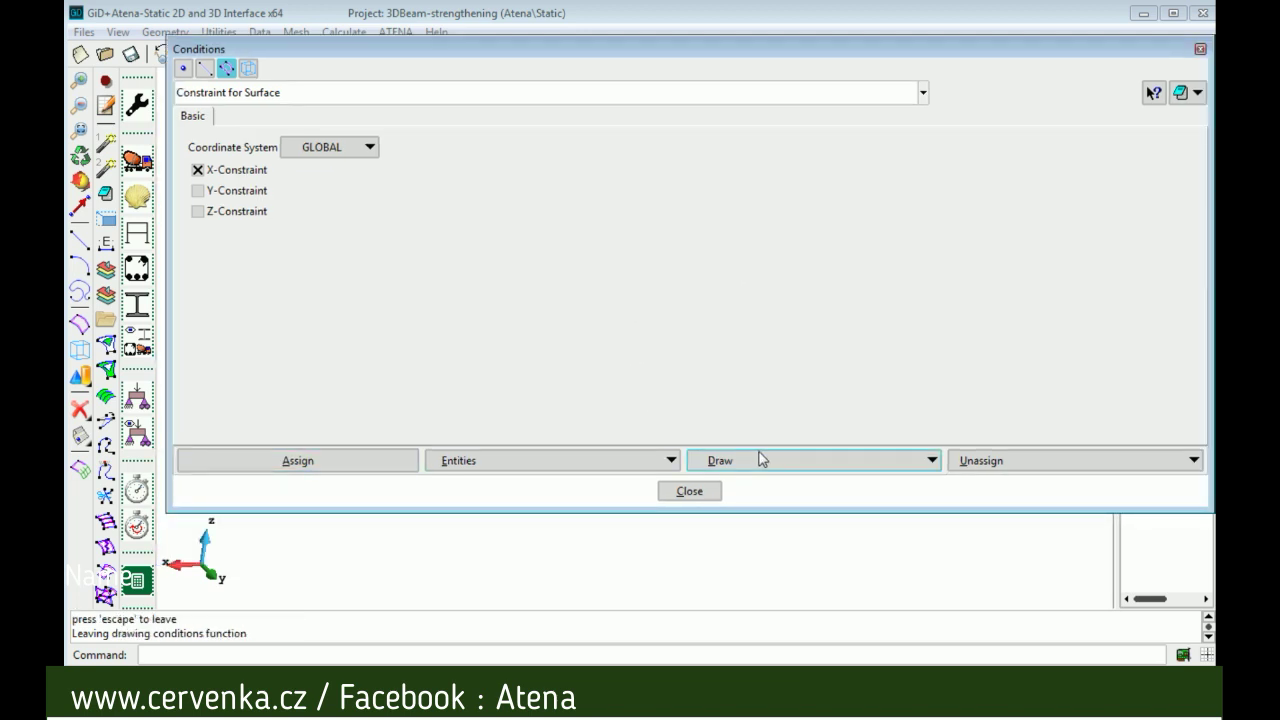
click(702, 491)
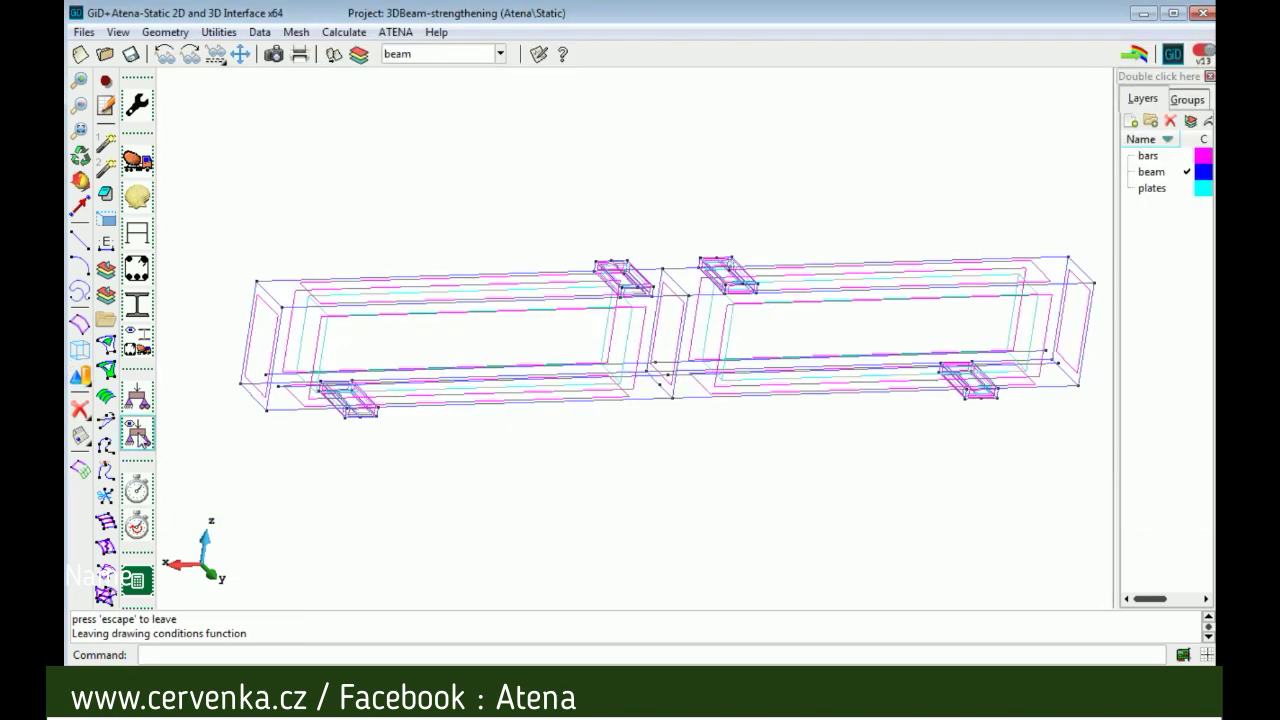
click(141, 435)
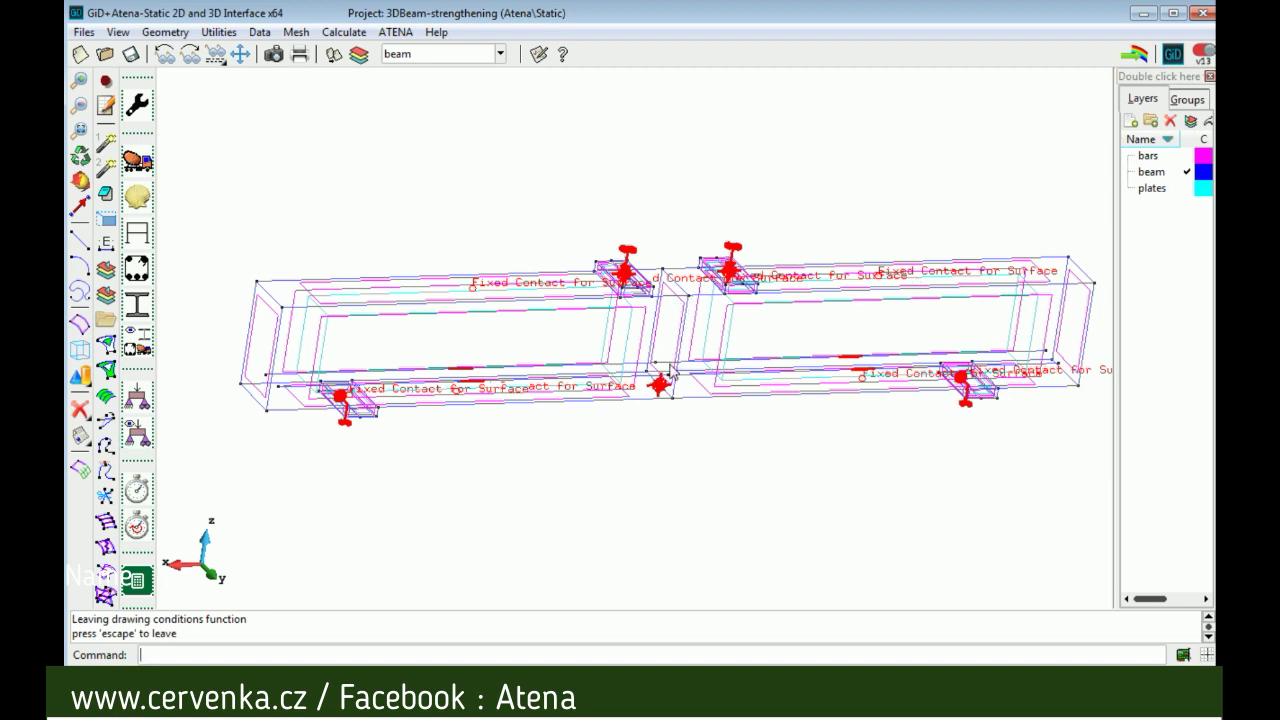
key(Escape)
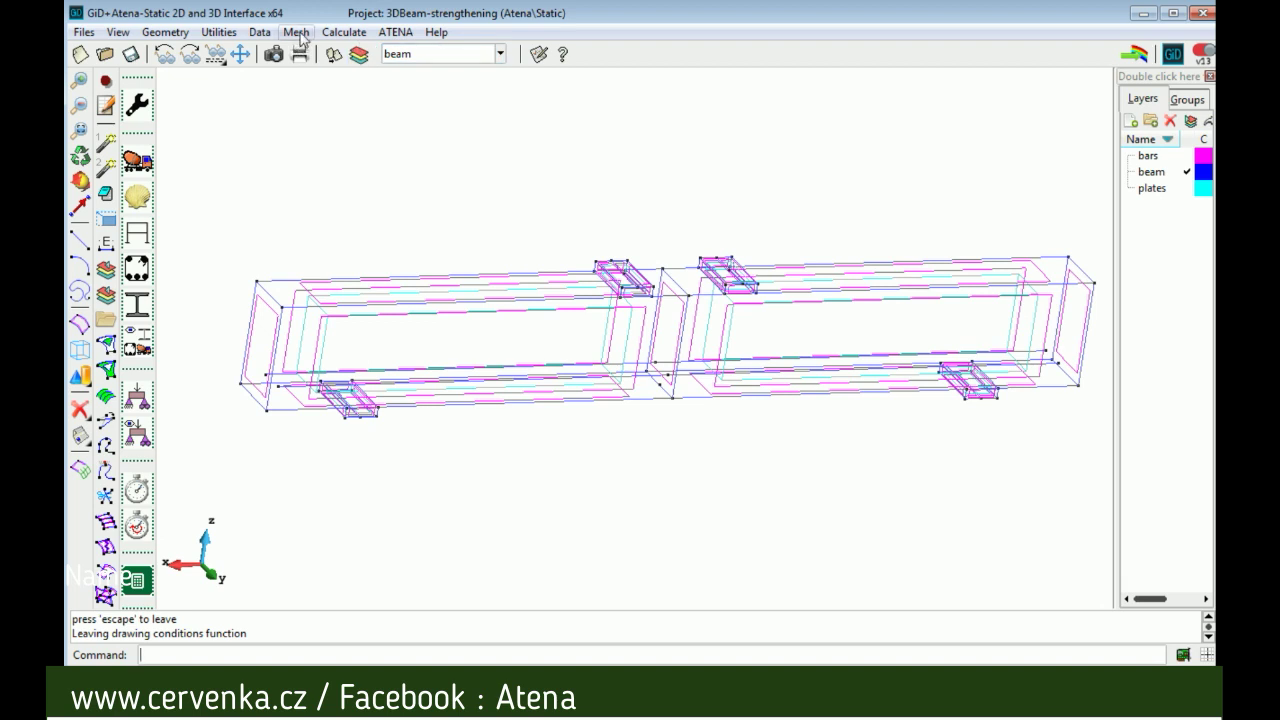
Step: Pick the right and left beam volumes for structured cell-count assignment
click(297, 32)
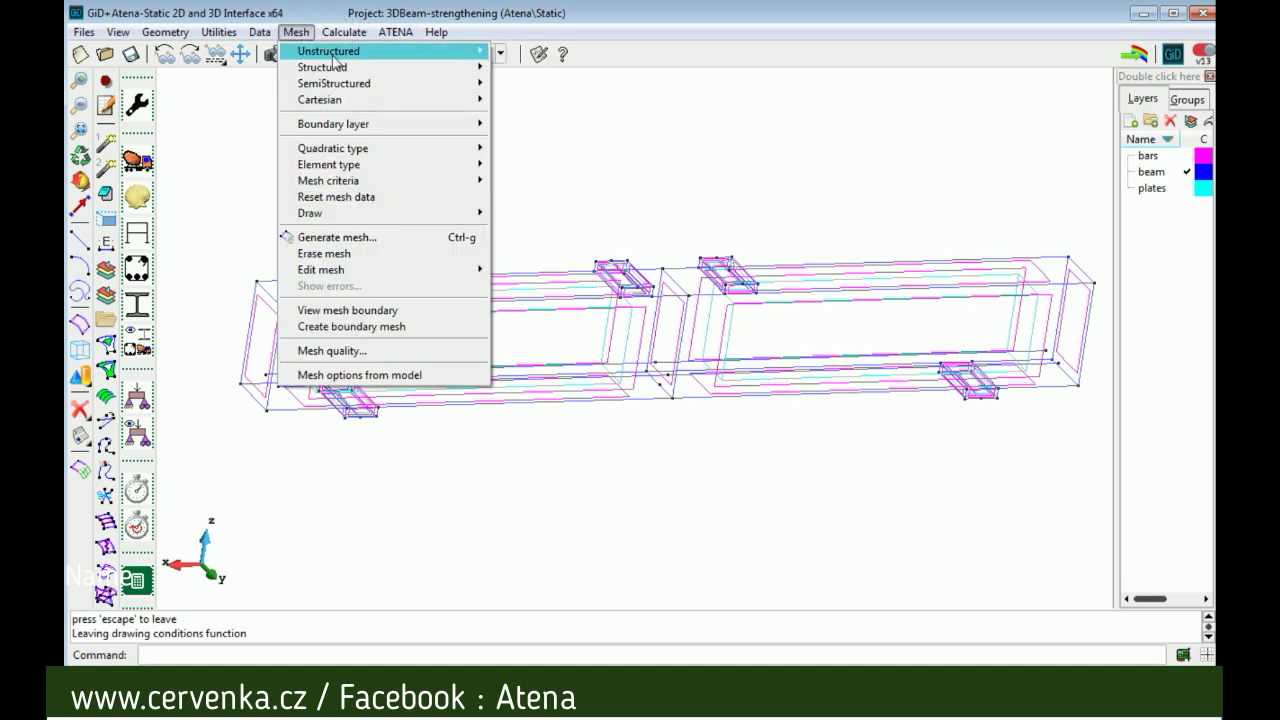
mouse_move(340, 67)
mouse_move(553, 103)
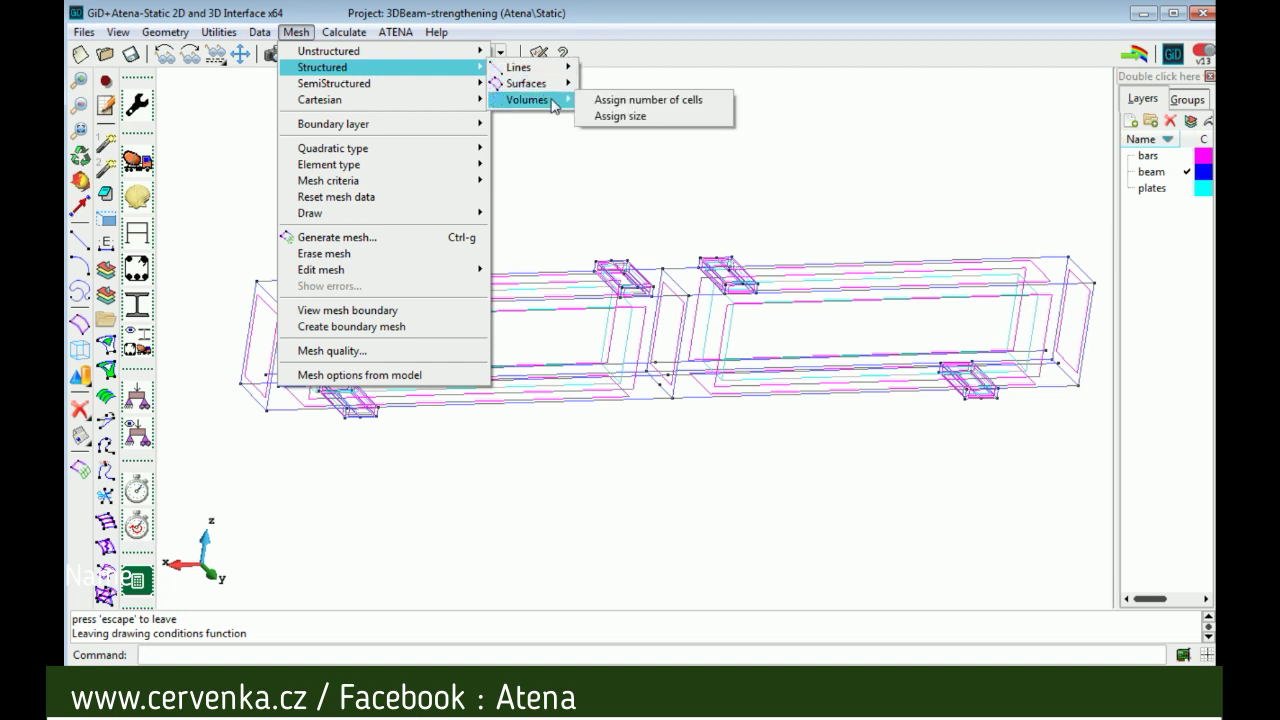
click(650, 100)
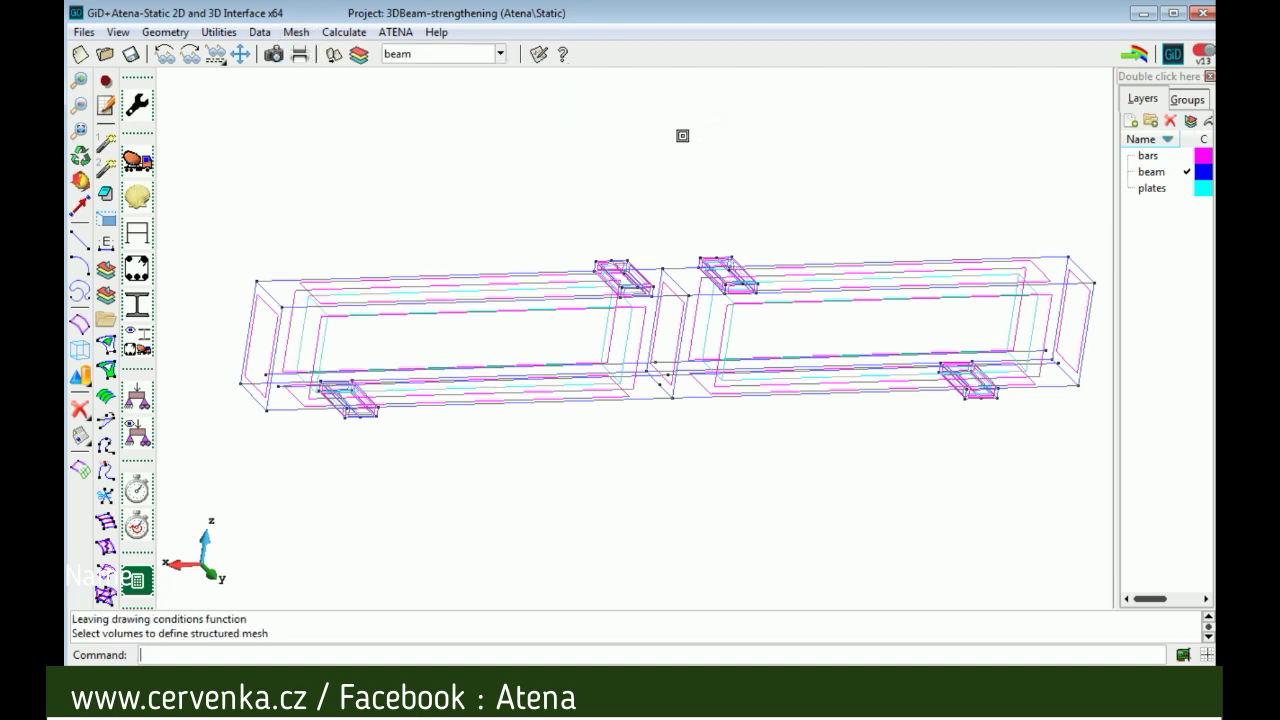
click(705, 339)
click(627, 349)
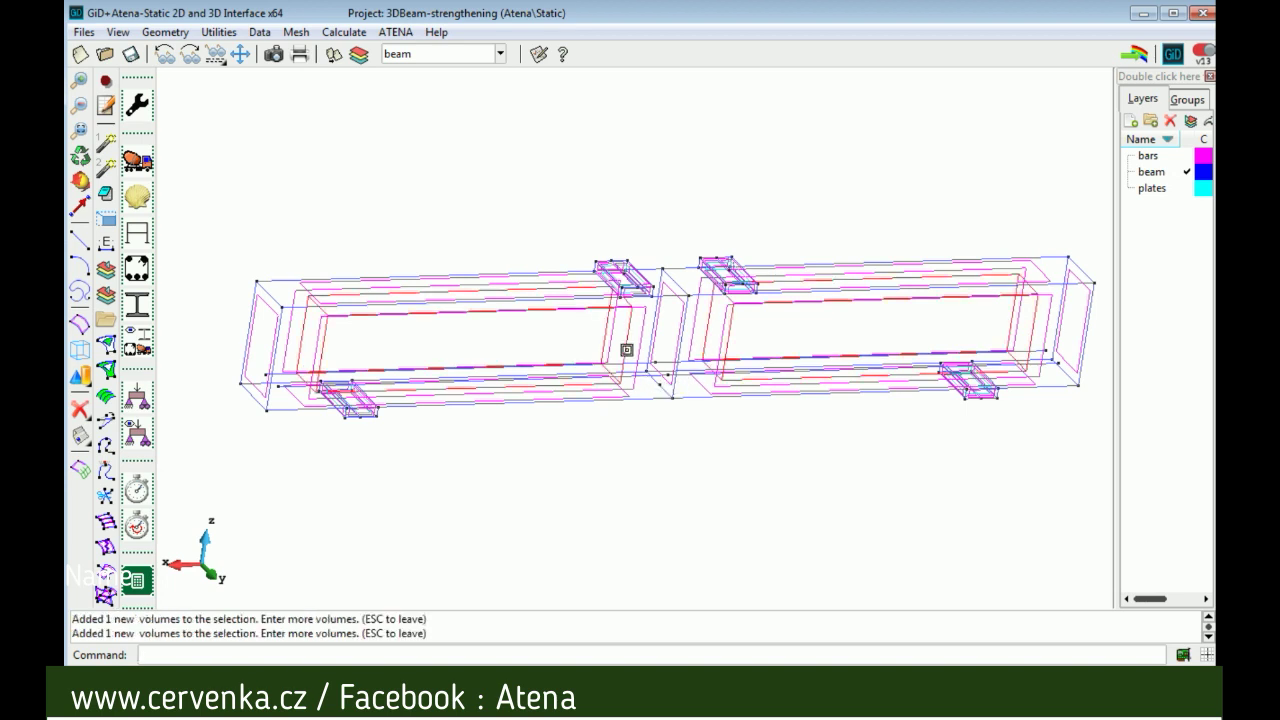
key(Escape)
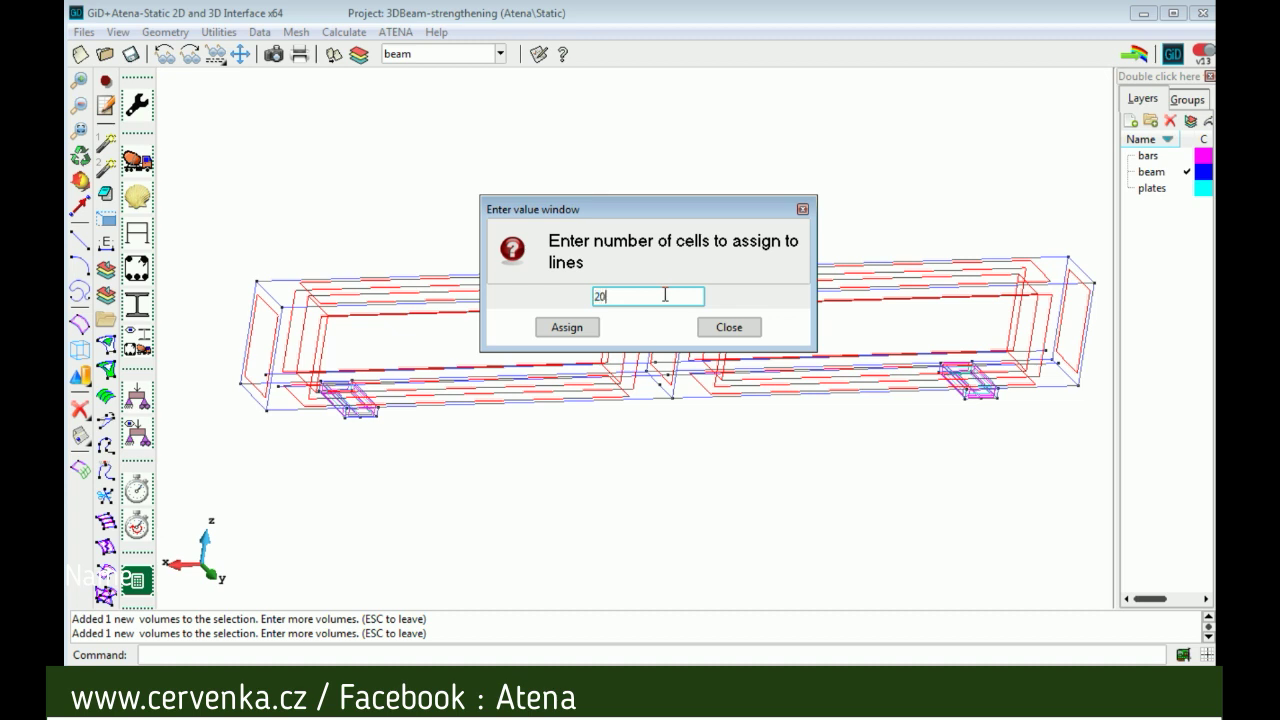
Step: Apply 20 cells to the volumes' lines and pick two lines needing another count
click(569, 329)
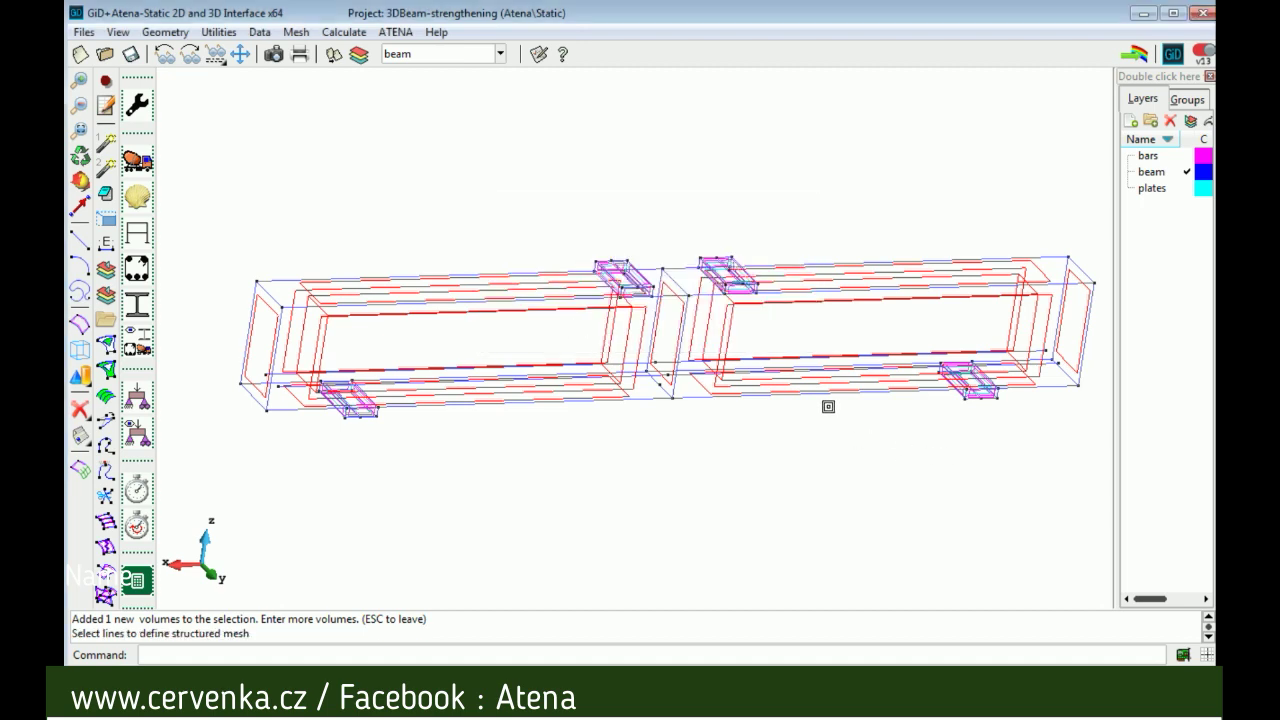
scroll(705, 402, up, 3)
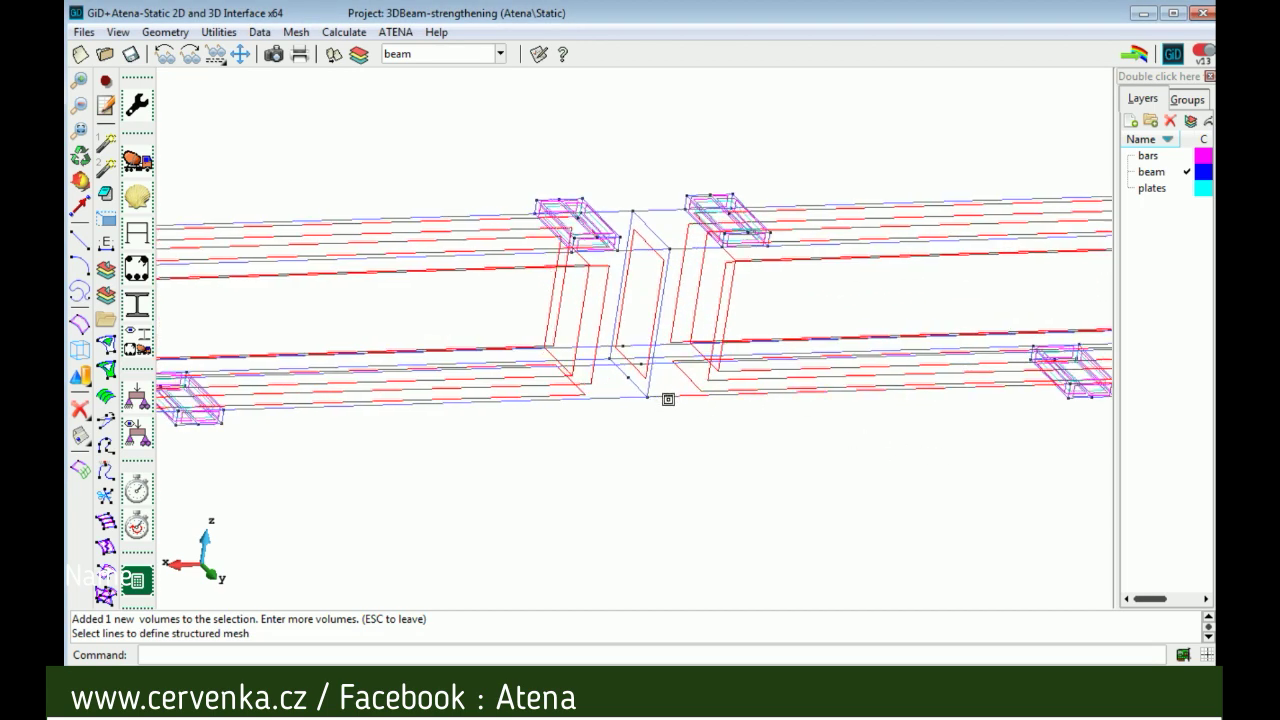
click(668, 399)
click(607, 398)
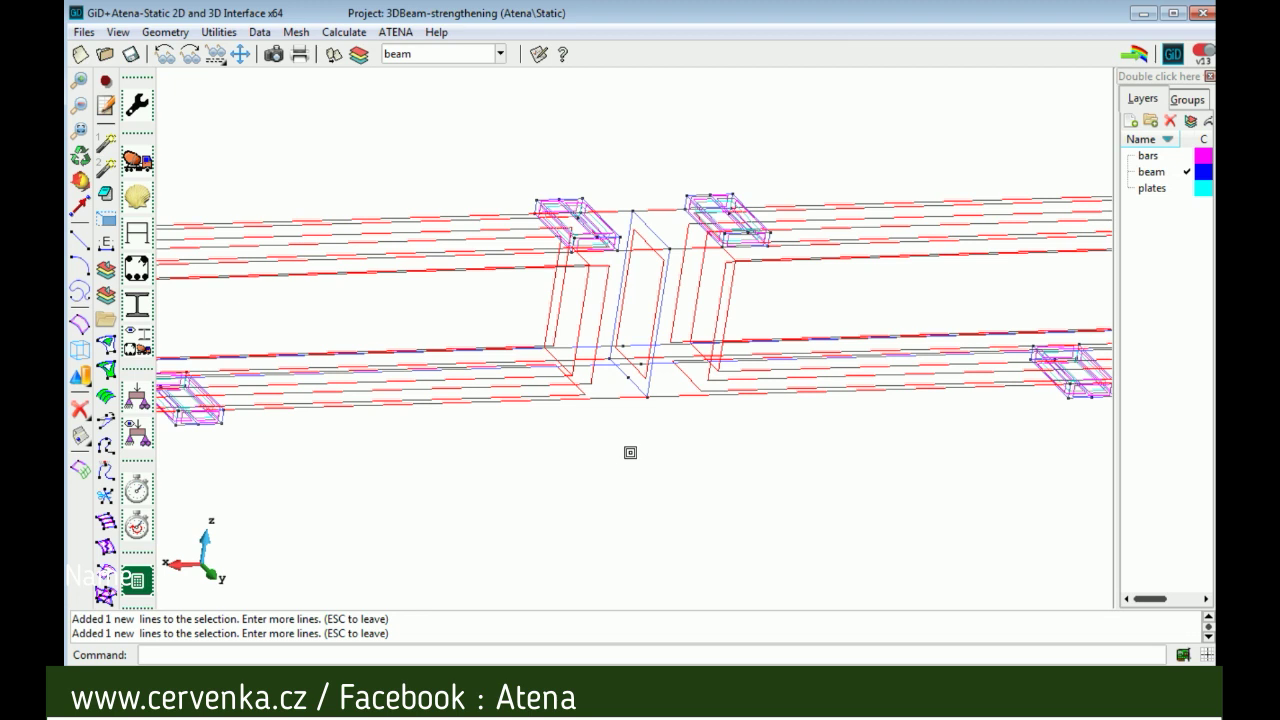
key(Escape)
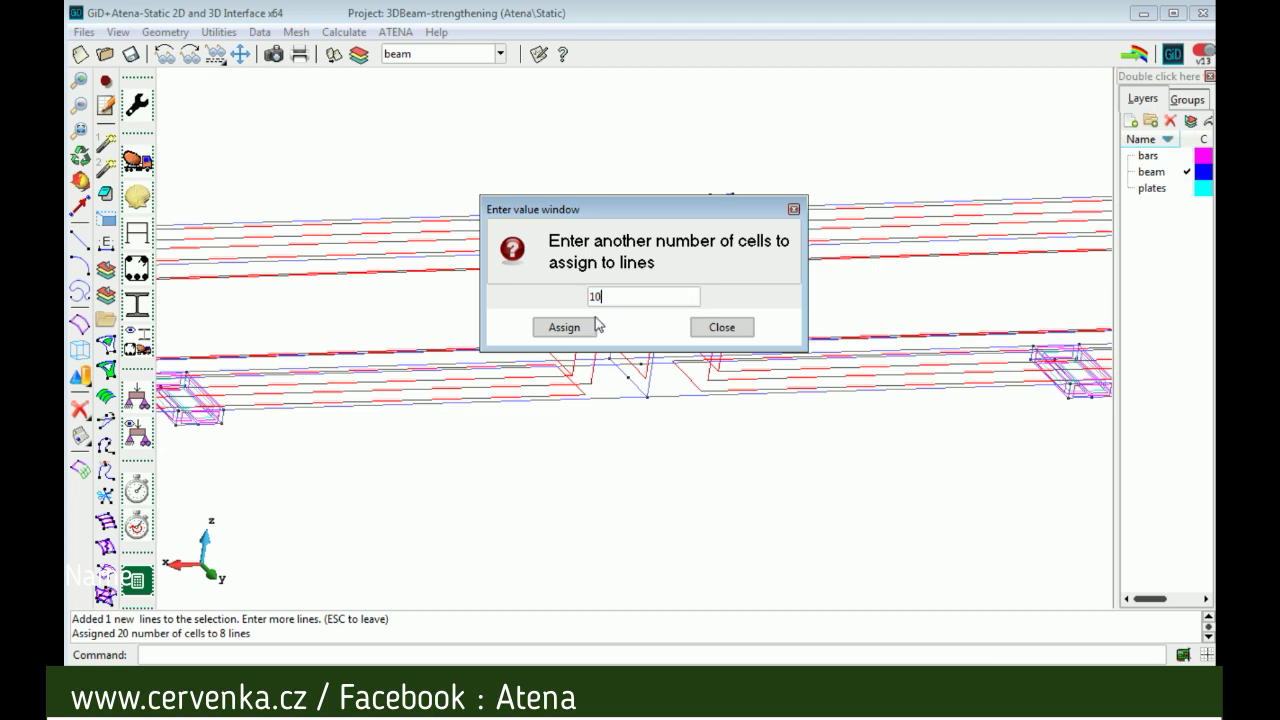
Step: Assign 10 cells to the picked lines and pick a line at the beam's right end
click(564, 328)
scroll(643, 323, up, 3)
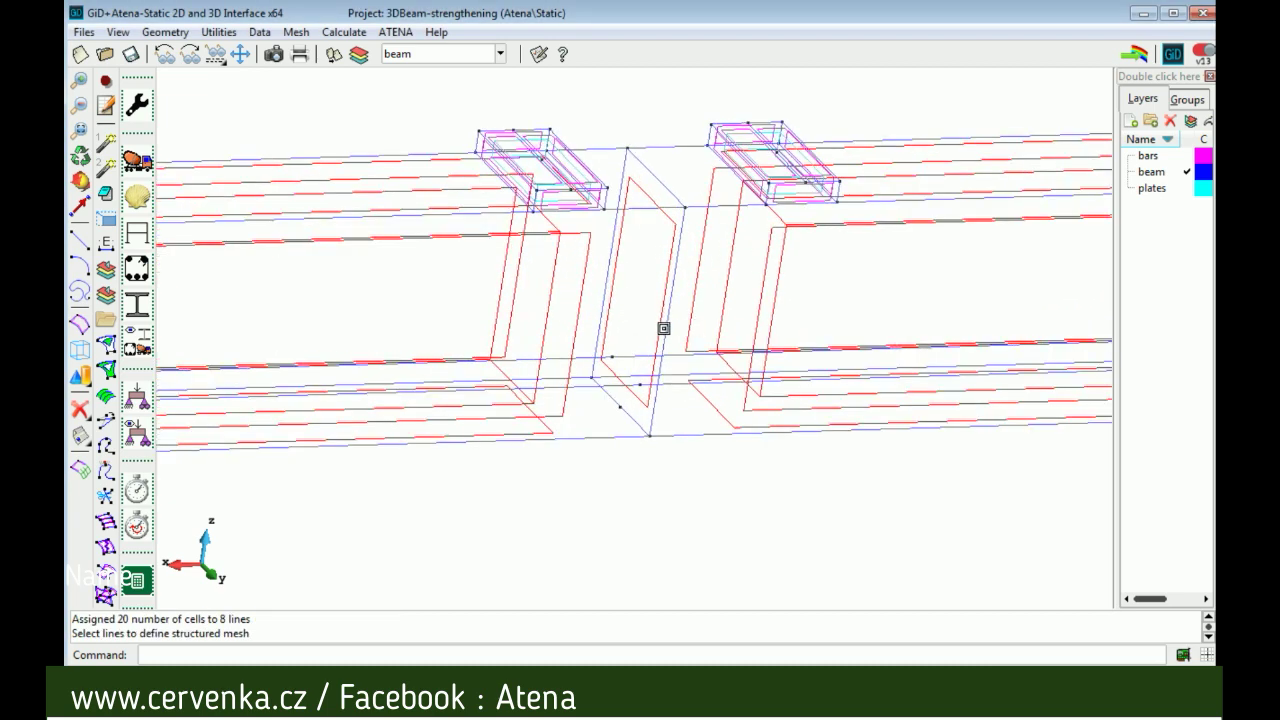
scroll(668, 326, down, 5)
scroll(1023, 329, up, 3)
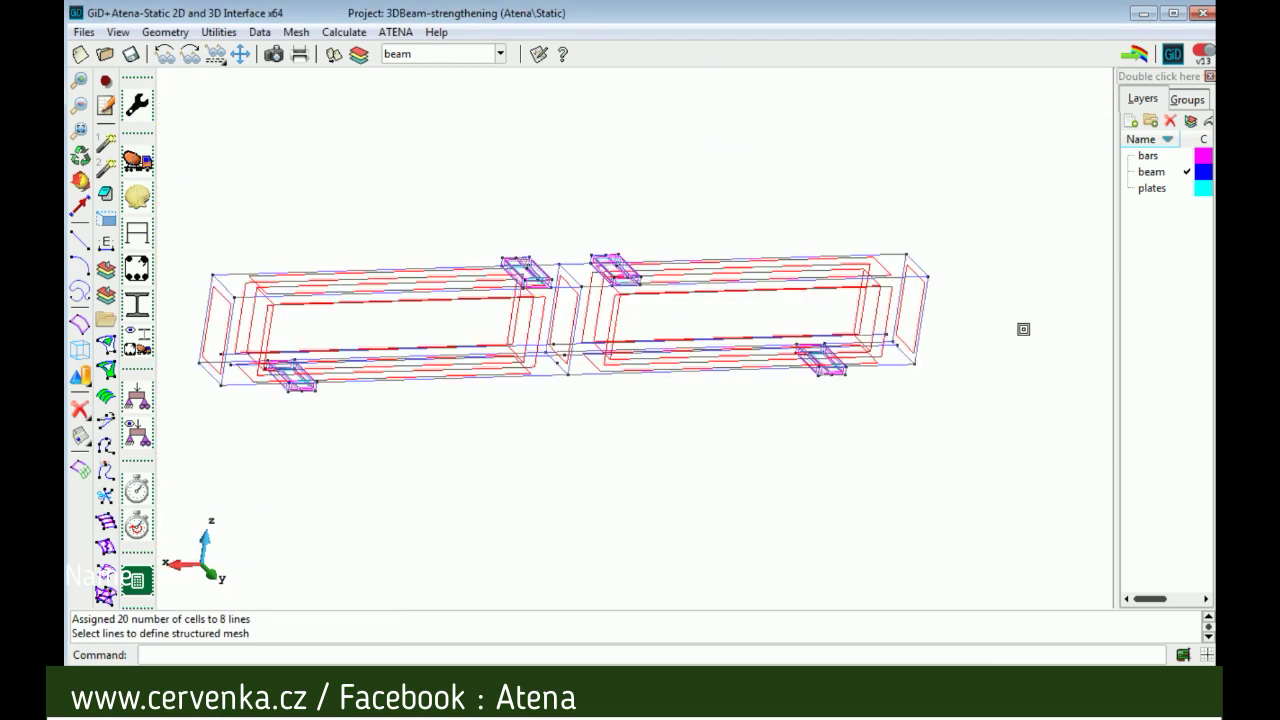
scroll(907, 337, up, 2)
click(843, 391)
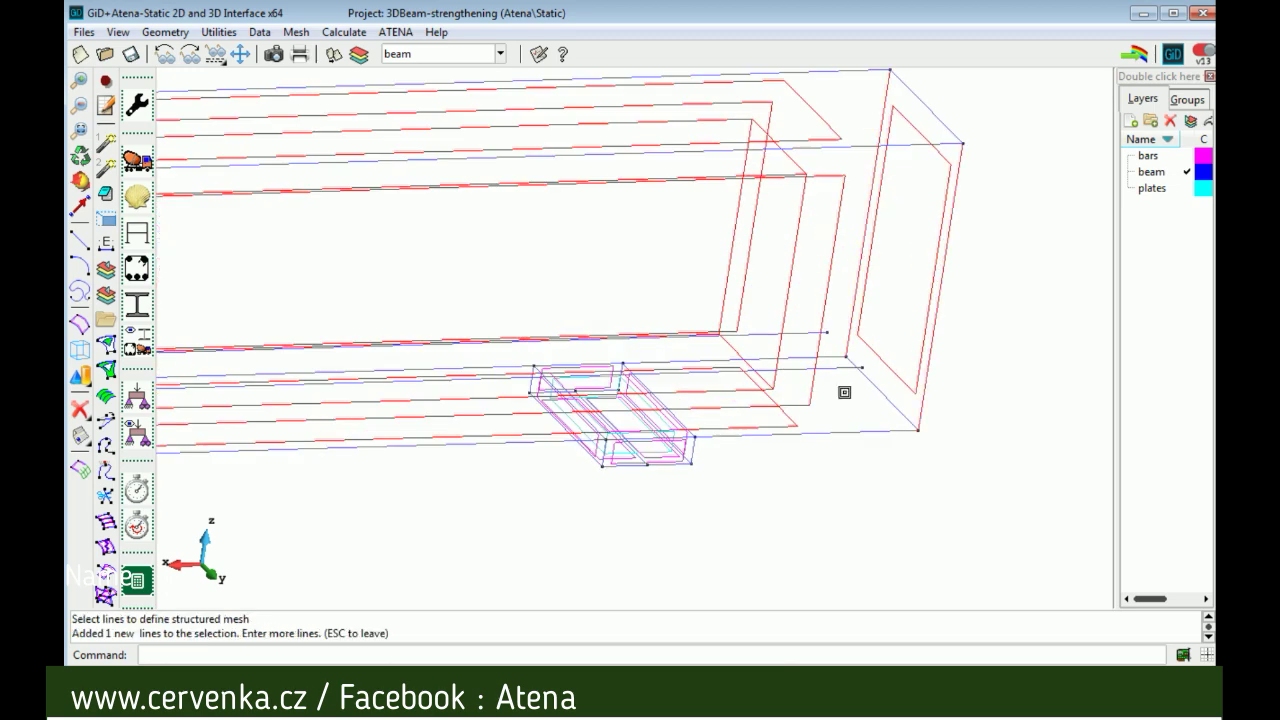
scroll(815, 392, up, 2)
scroll(815, 392, down, 3)
key(Escape)
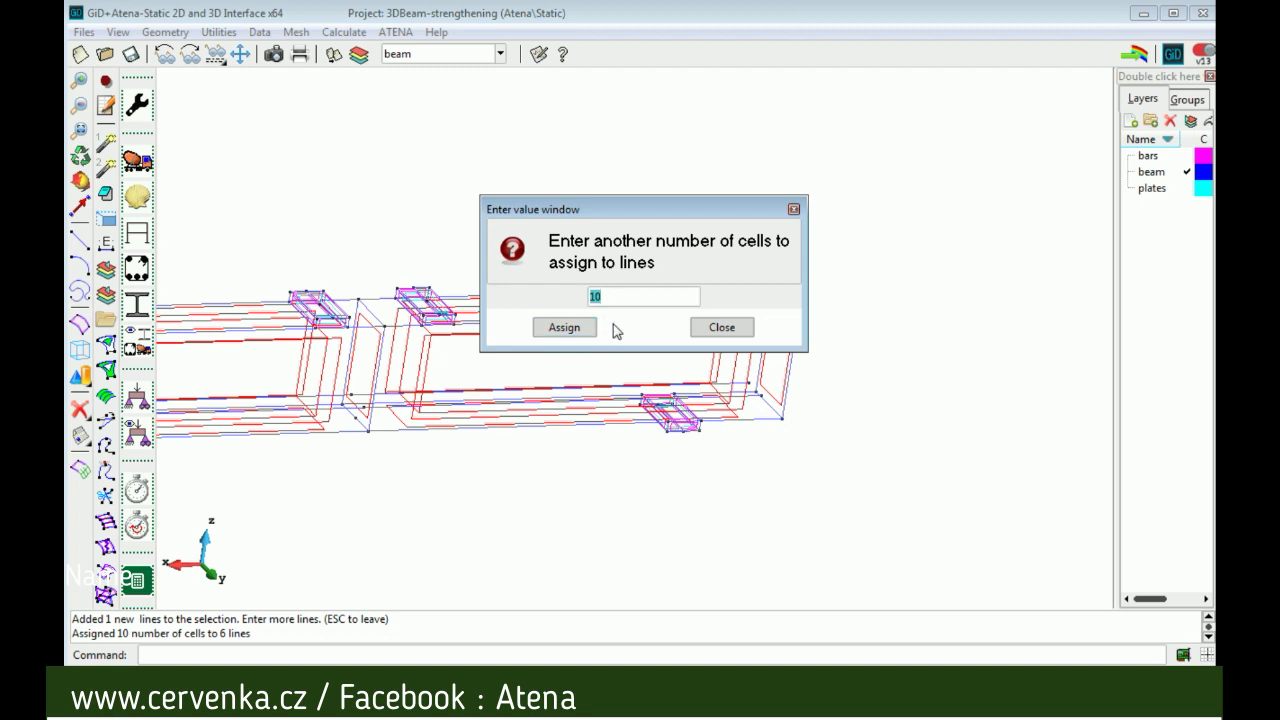
Step: Assign 6 cells to the picked lines, including one on the lower beam edge
click(563, 329)
click(769, 404)
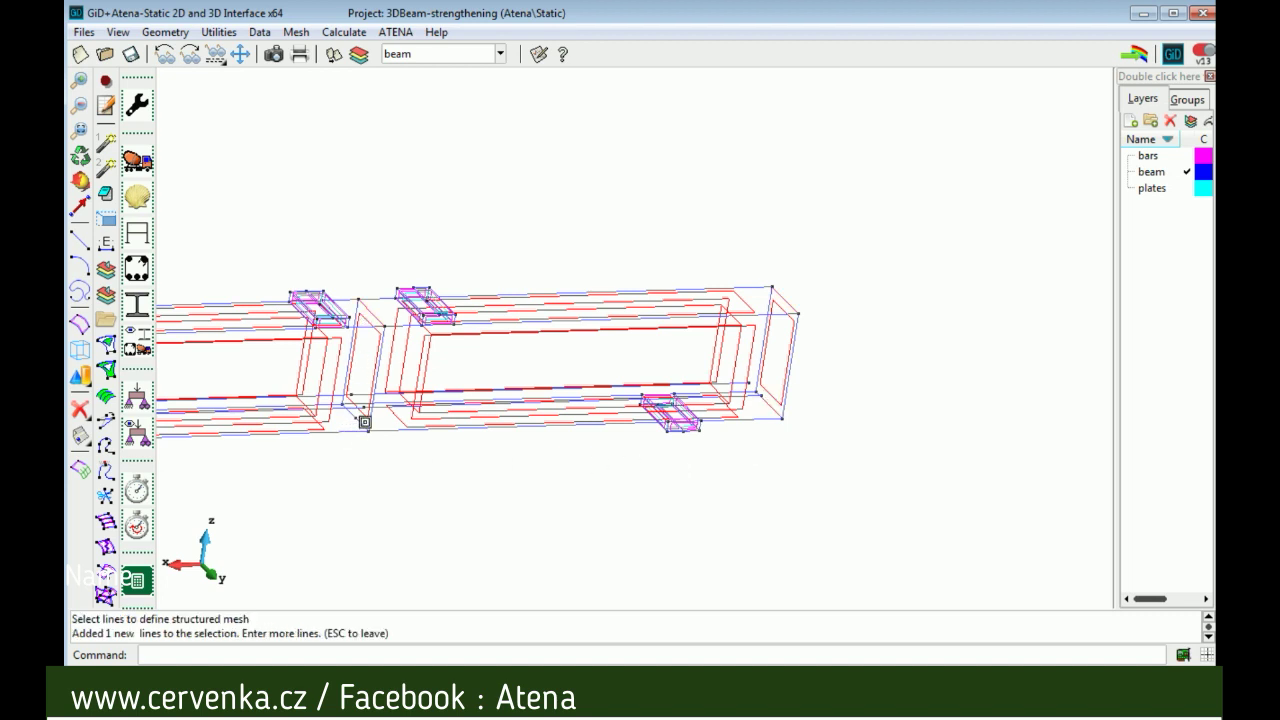
click(343, 426)
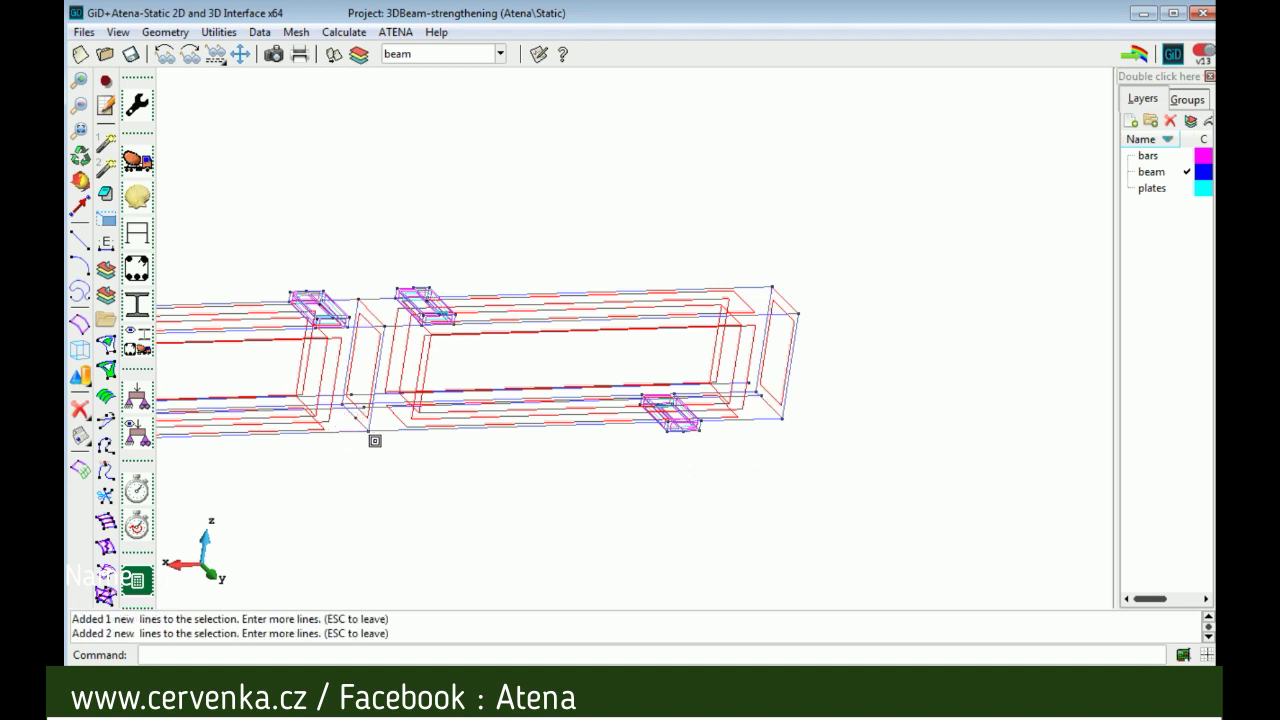
key(Escape)
click(744, 333)
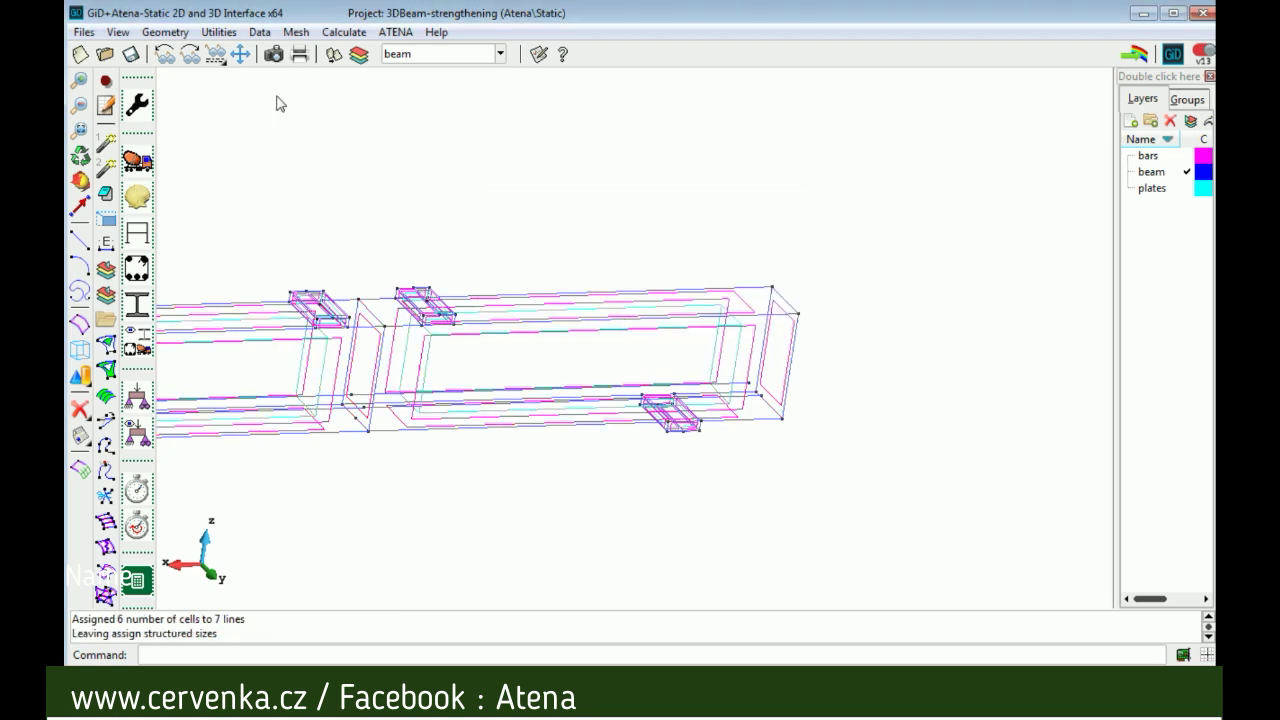
Step: Generate the new mesh, replacing the old one
click(296, 32)
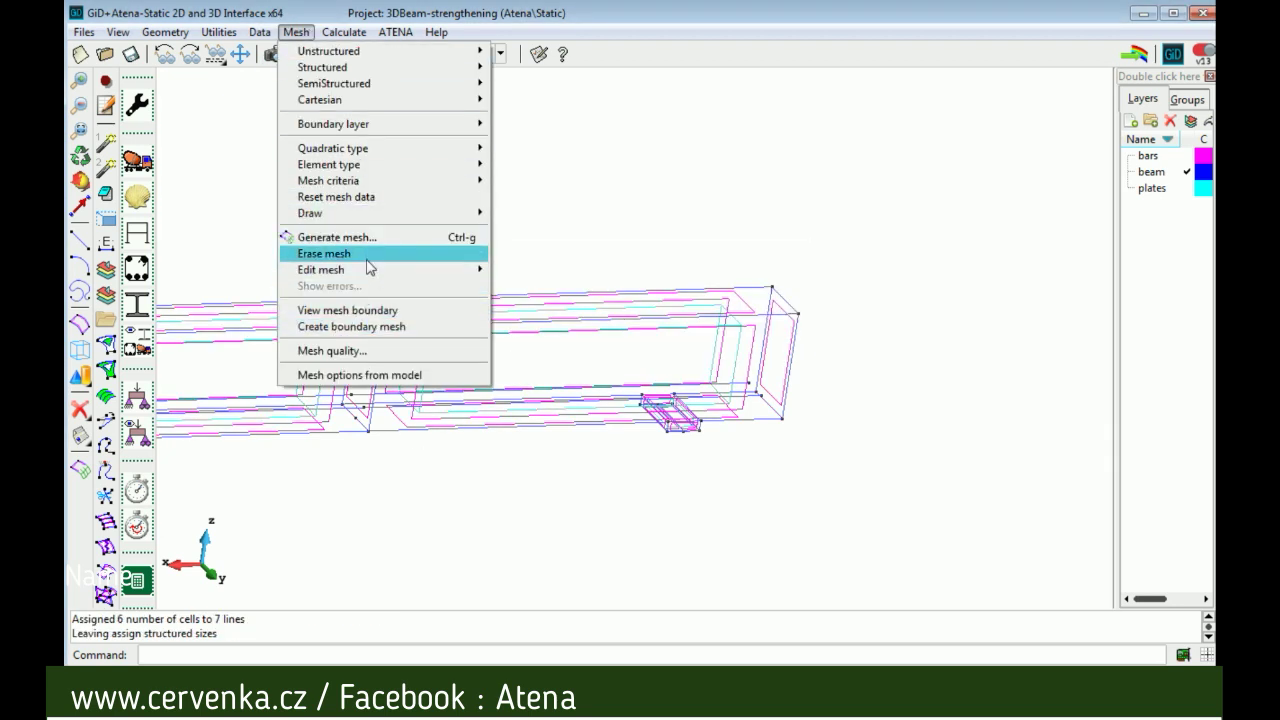
click(337, 237)
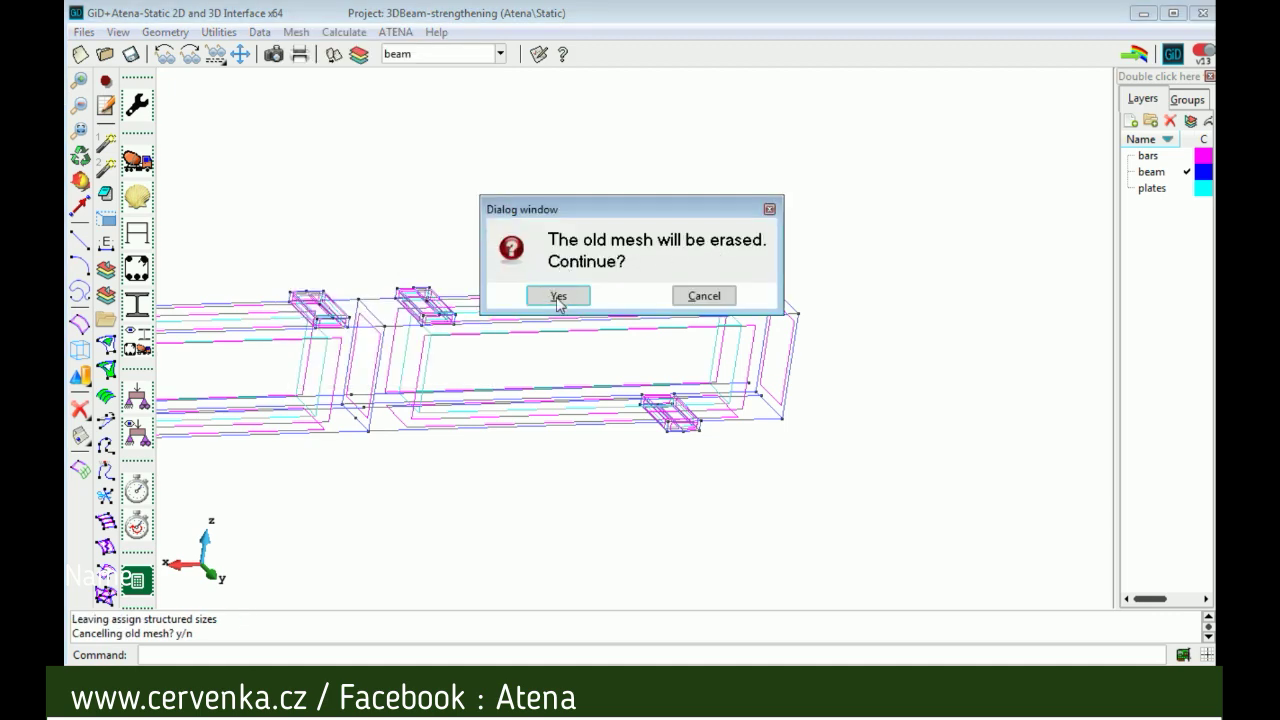
click(558, 296)
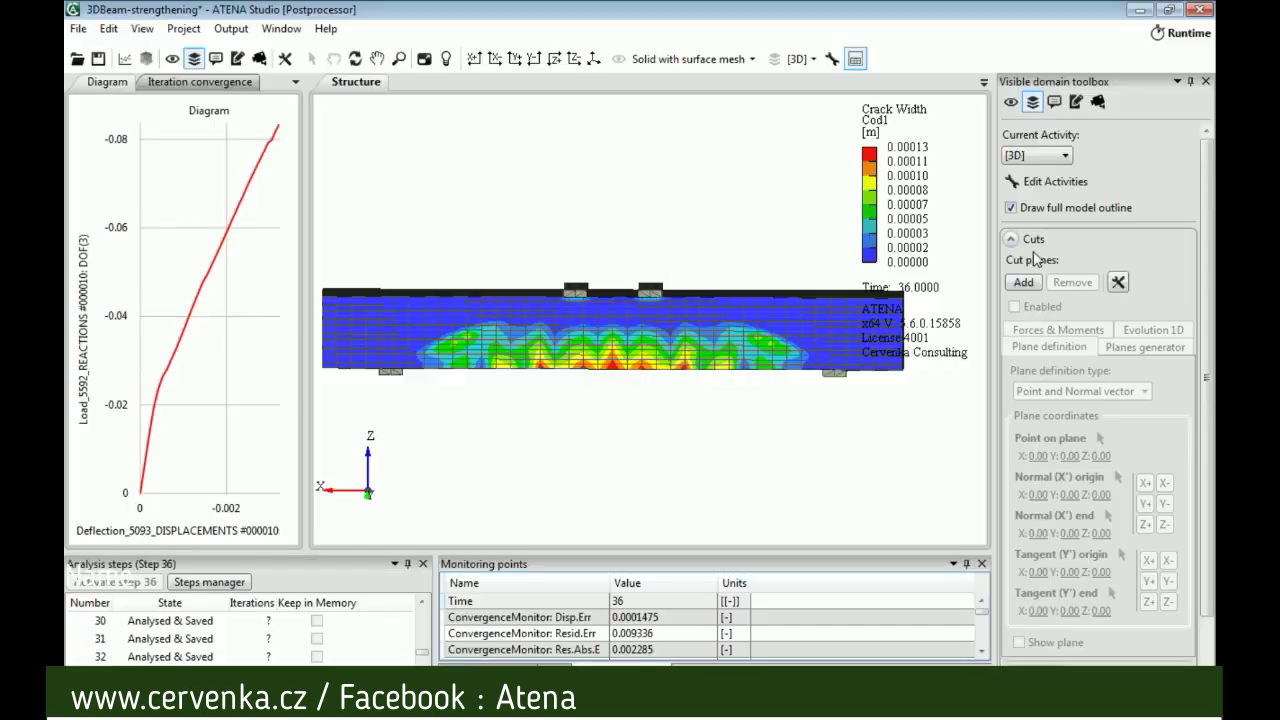
Step: Add a new cut plane and place its point on the beam
click(1027, 241)
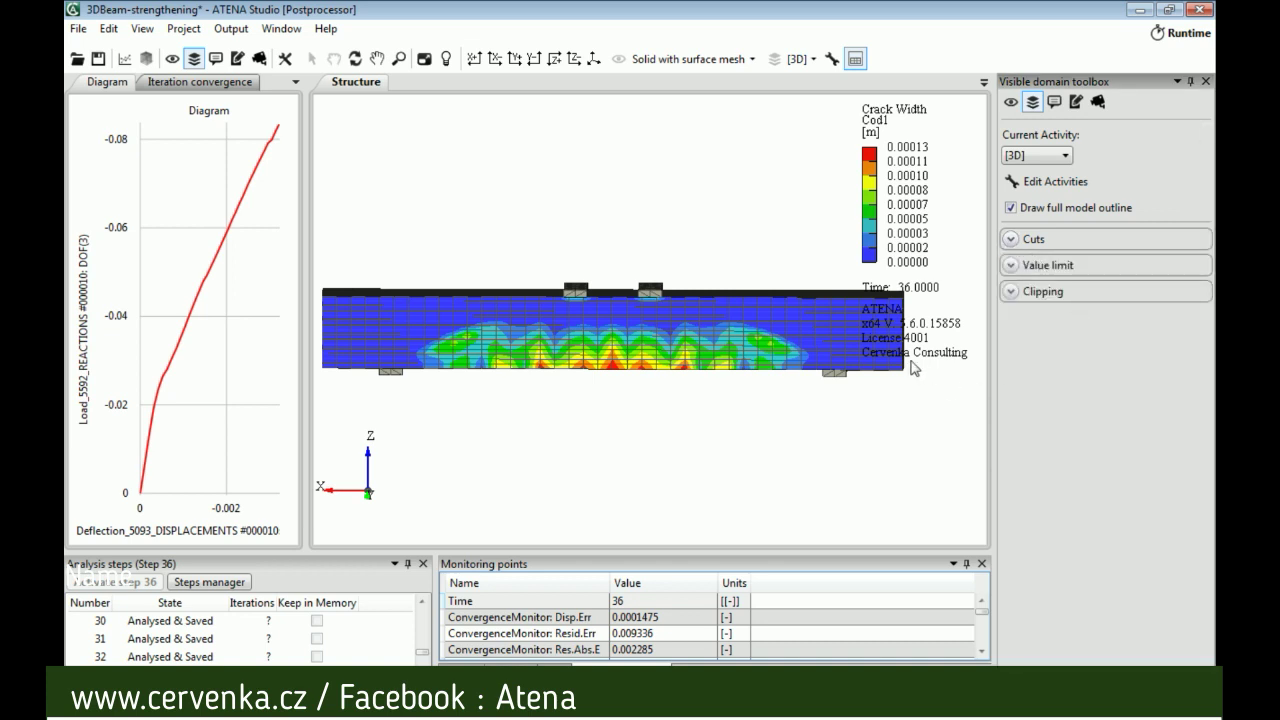
click(1024, 240)
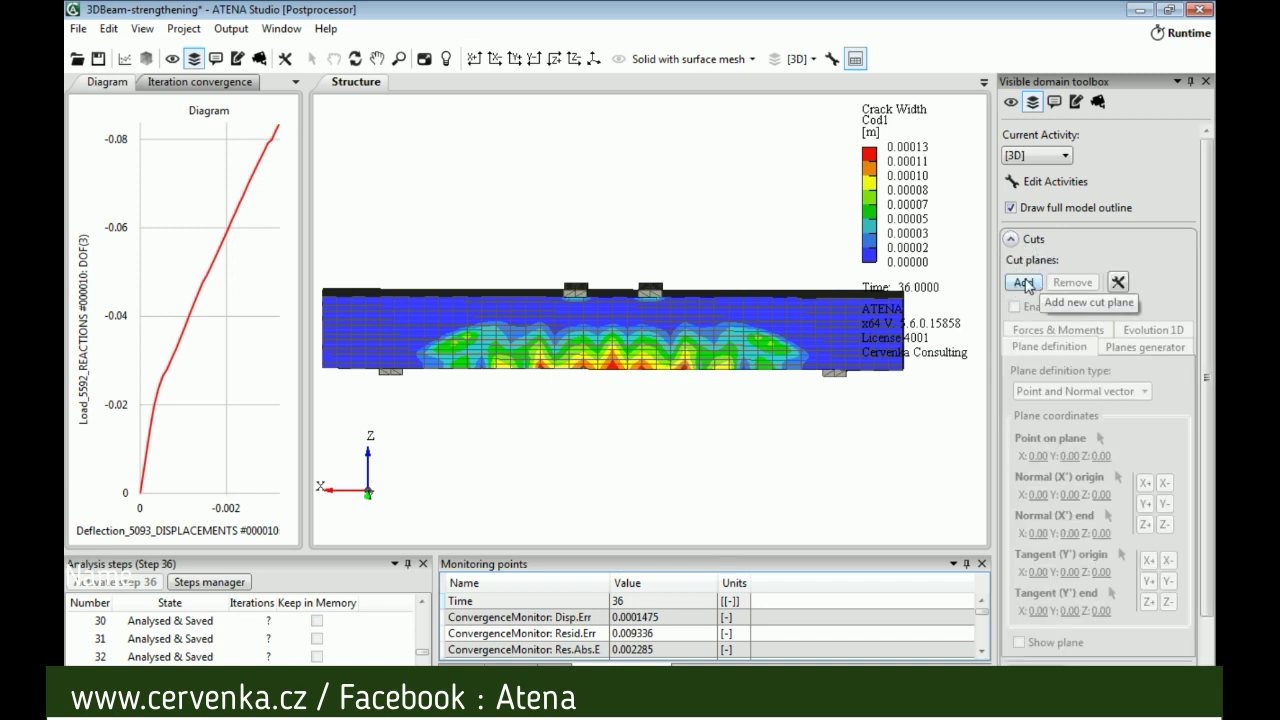
click(1026, 284)
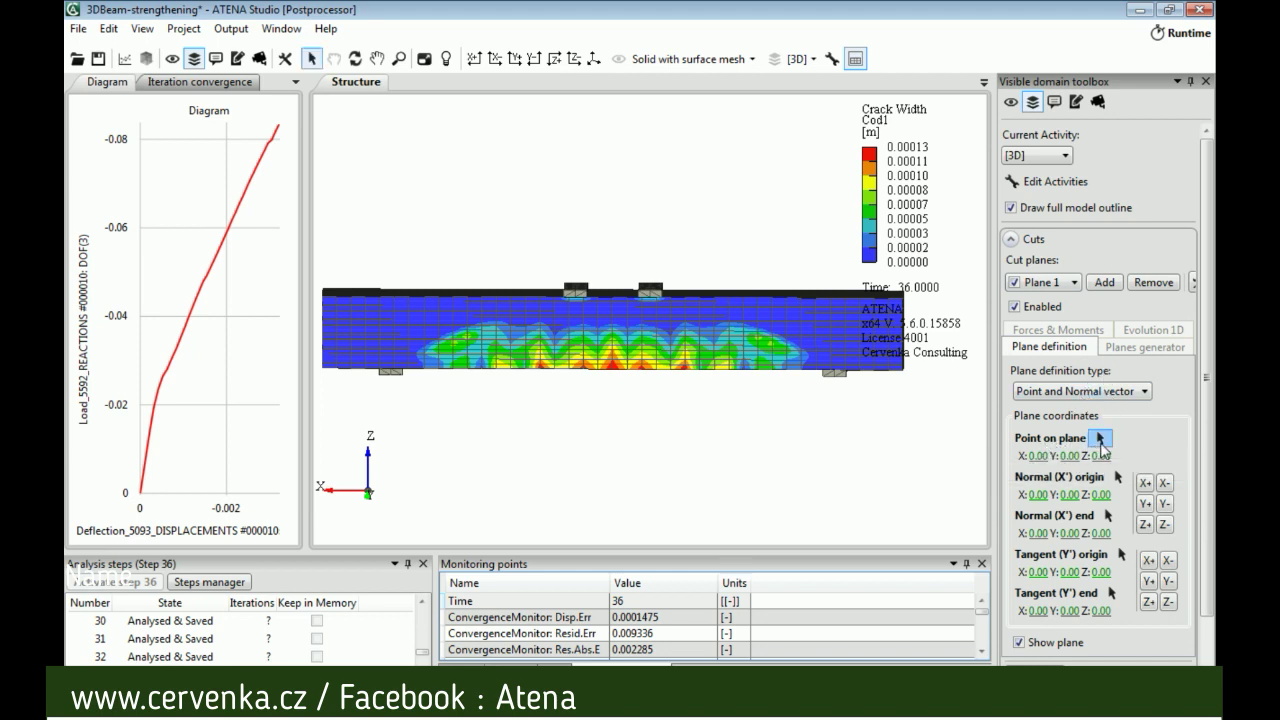
click(1100, 440)
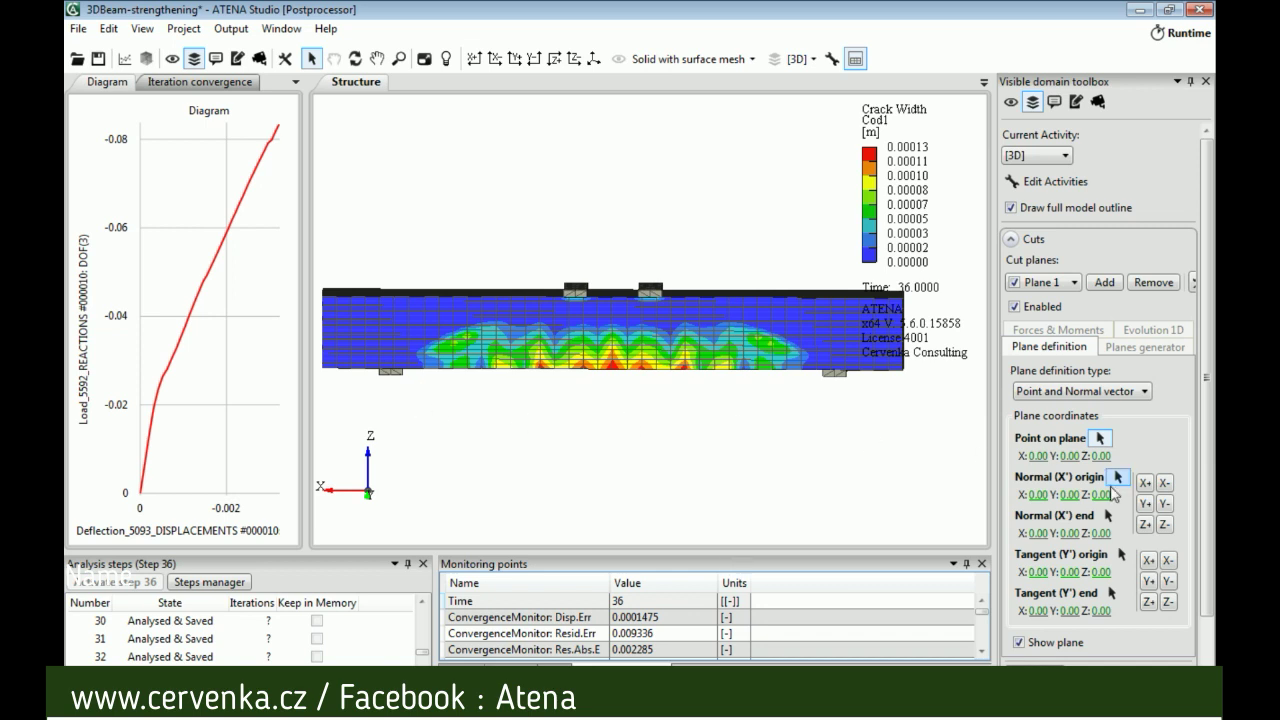
click(370, 363)
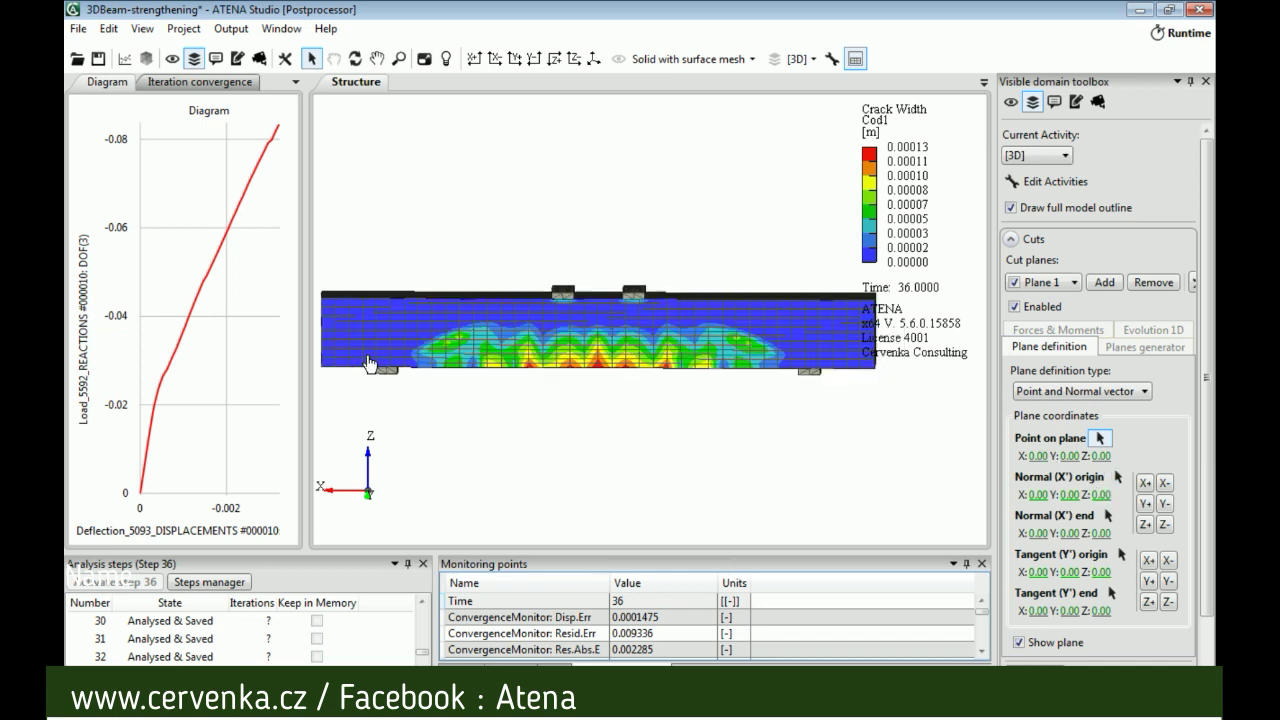
scroll(372, 364, up, 2)
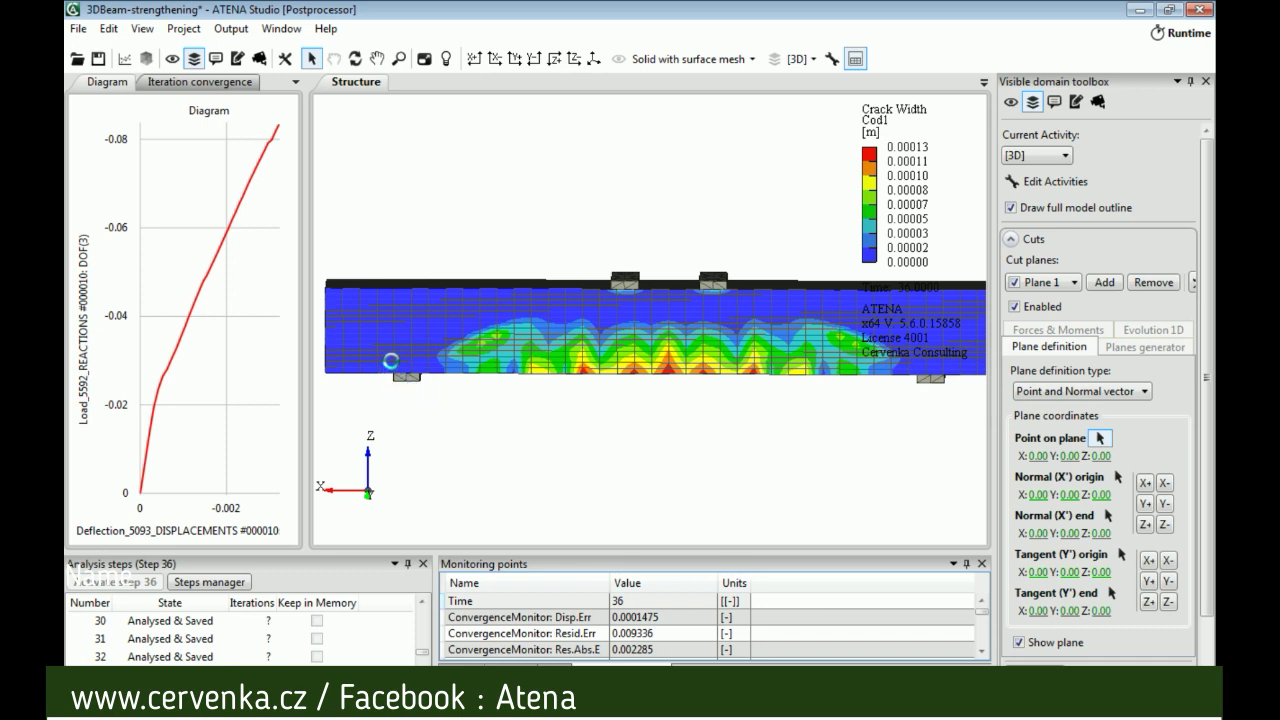
click(390, 358)
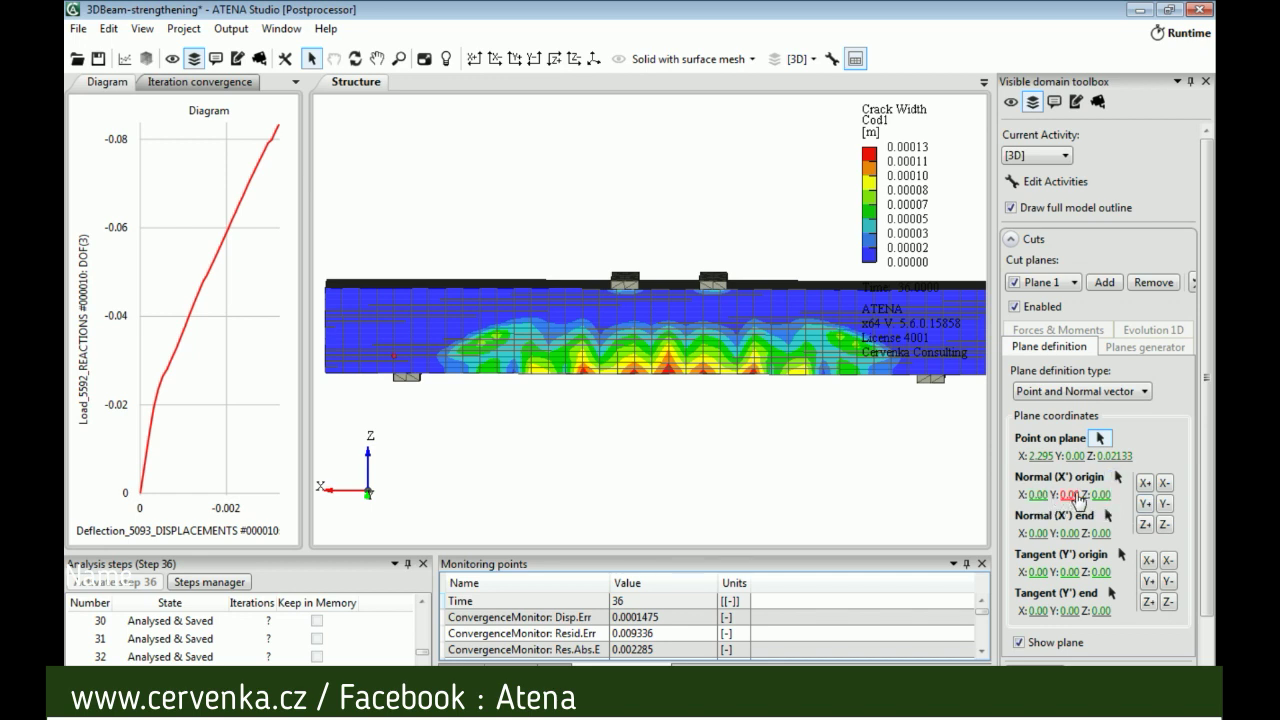
Step: Orient cut plane 1 with normal X+ and tangent Y+, apply, and show view settings
click(1145, 484)
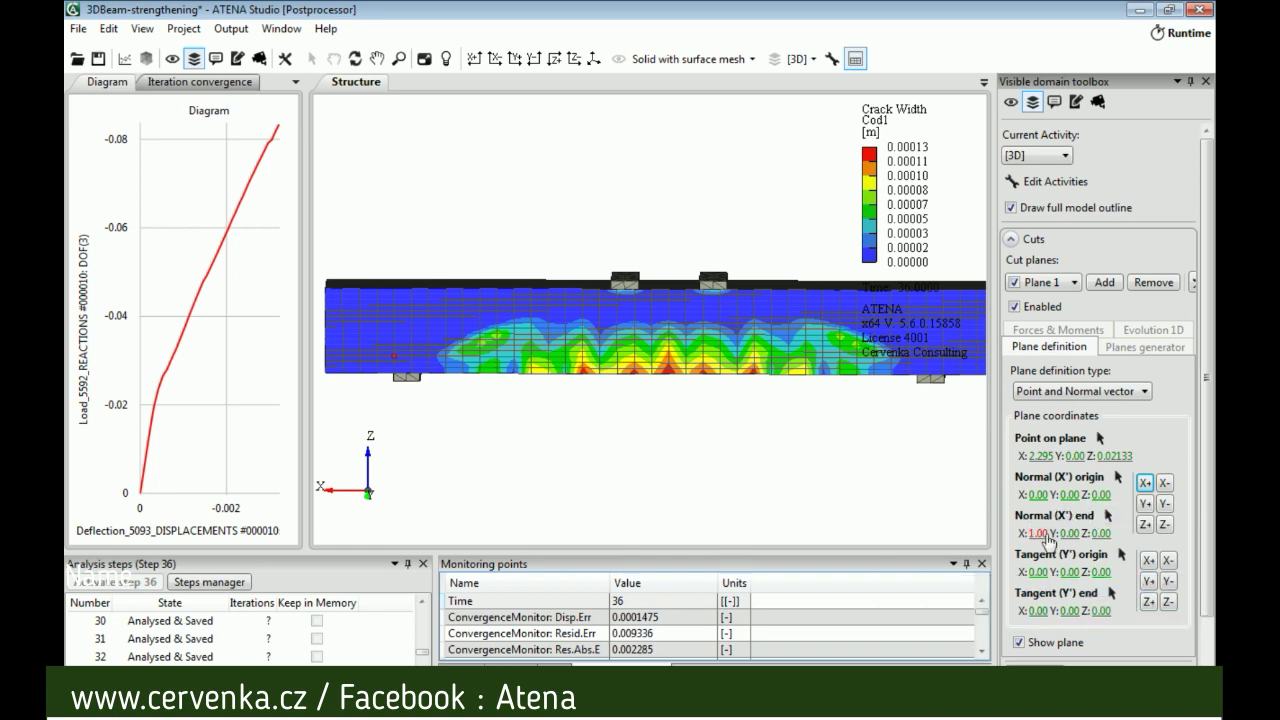
click(1148, 581)
scroll(1157, 570, down, 1)
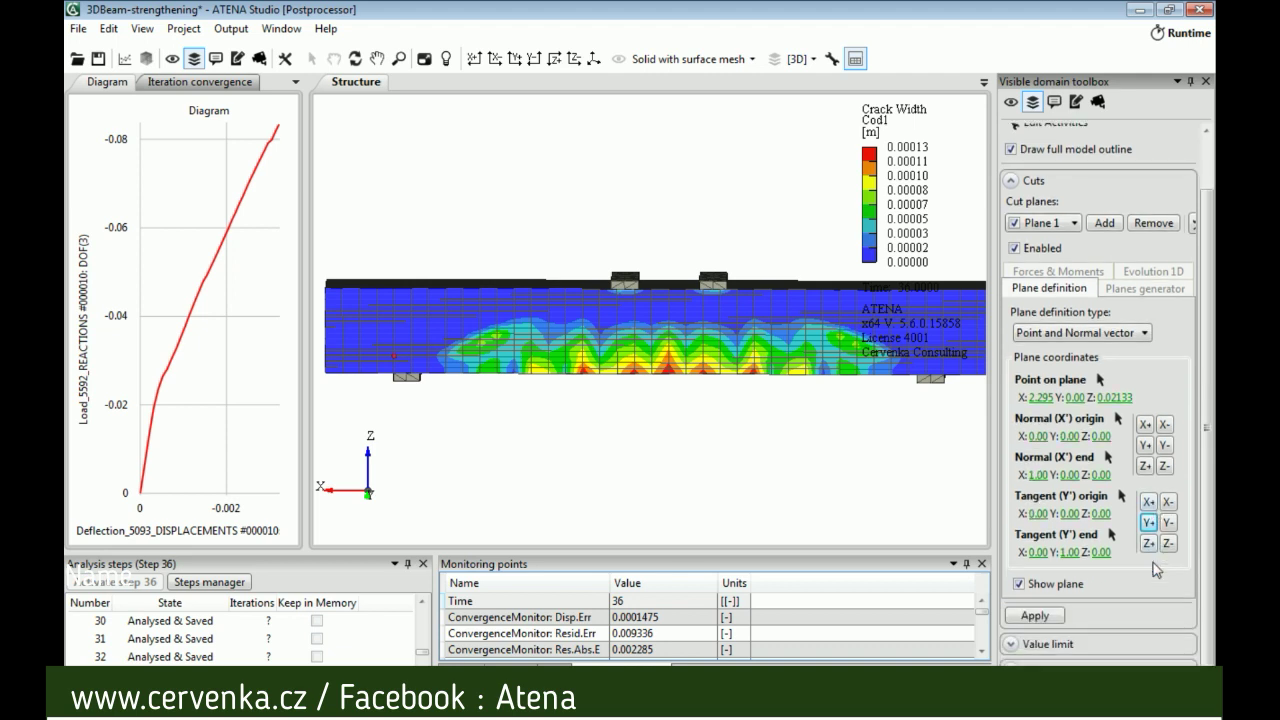
click(1035, 616)
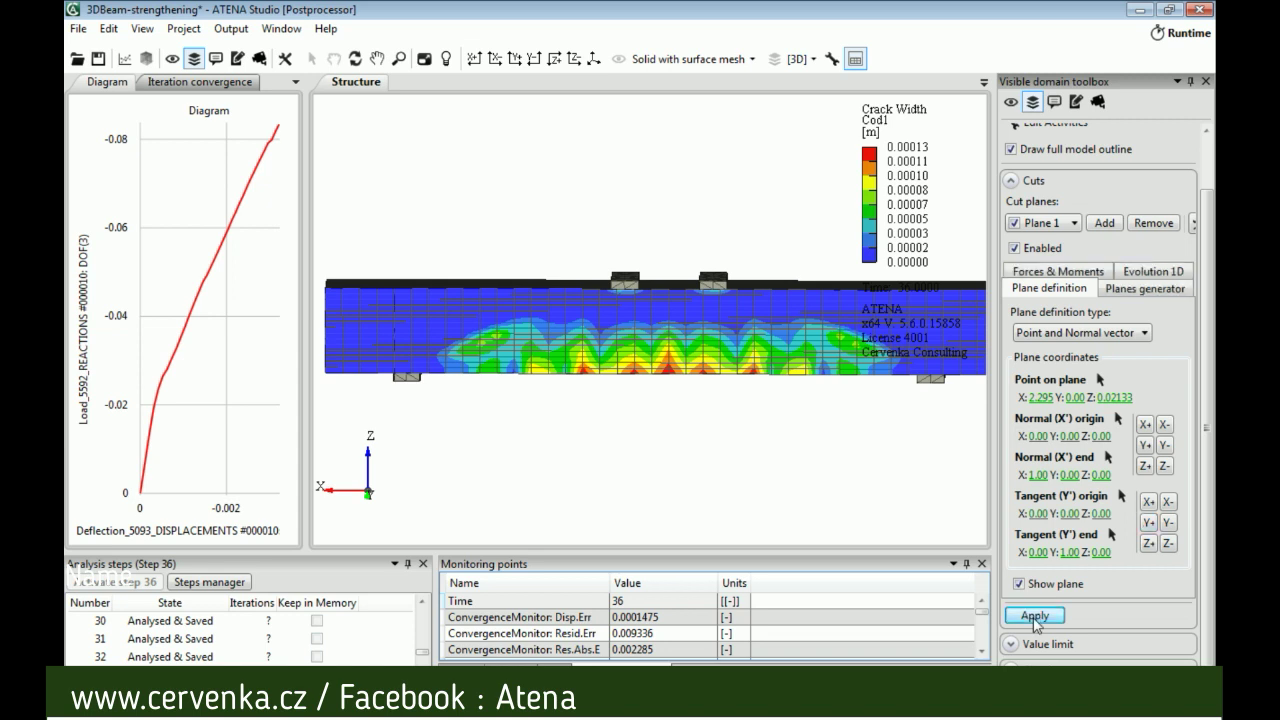
click(1011, 100)
scroll(1031, 176, up, 1)
click(1050, 155)
Step: Switch to Outline view style and generate 20 cut planes with direction X = 1
click(1045, 199)
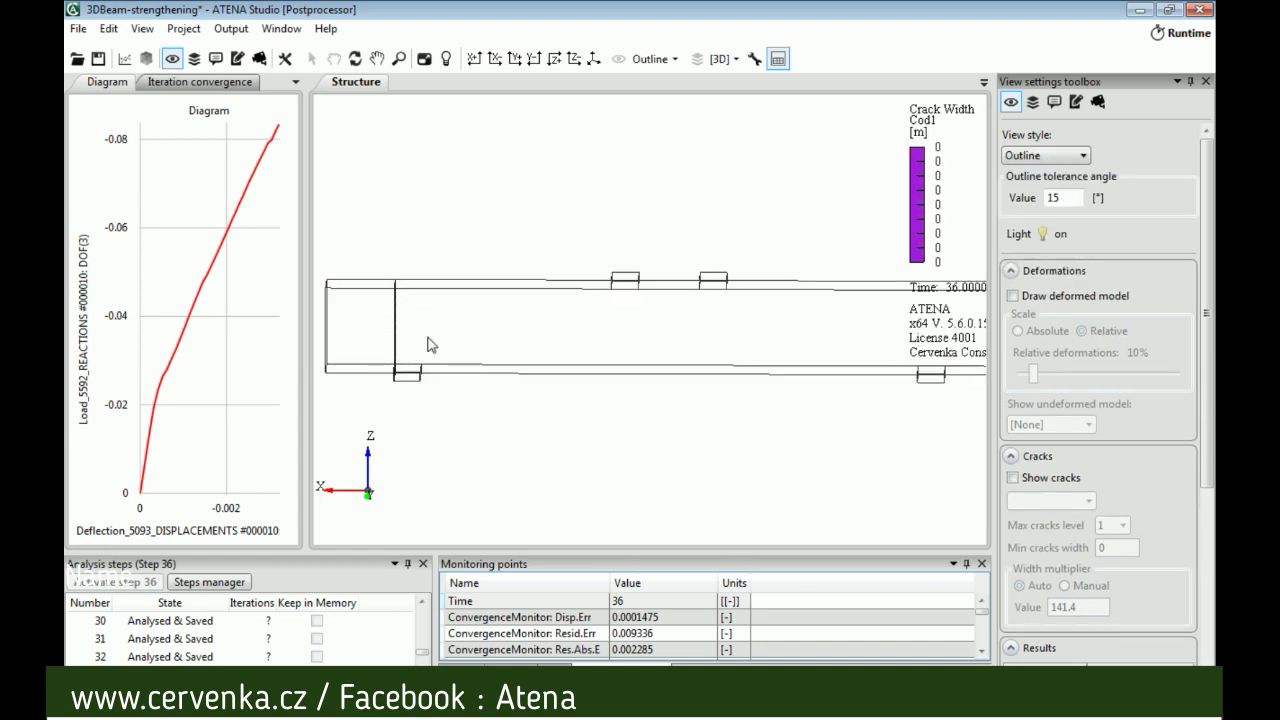
drag(440, 326, 646, 345)
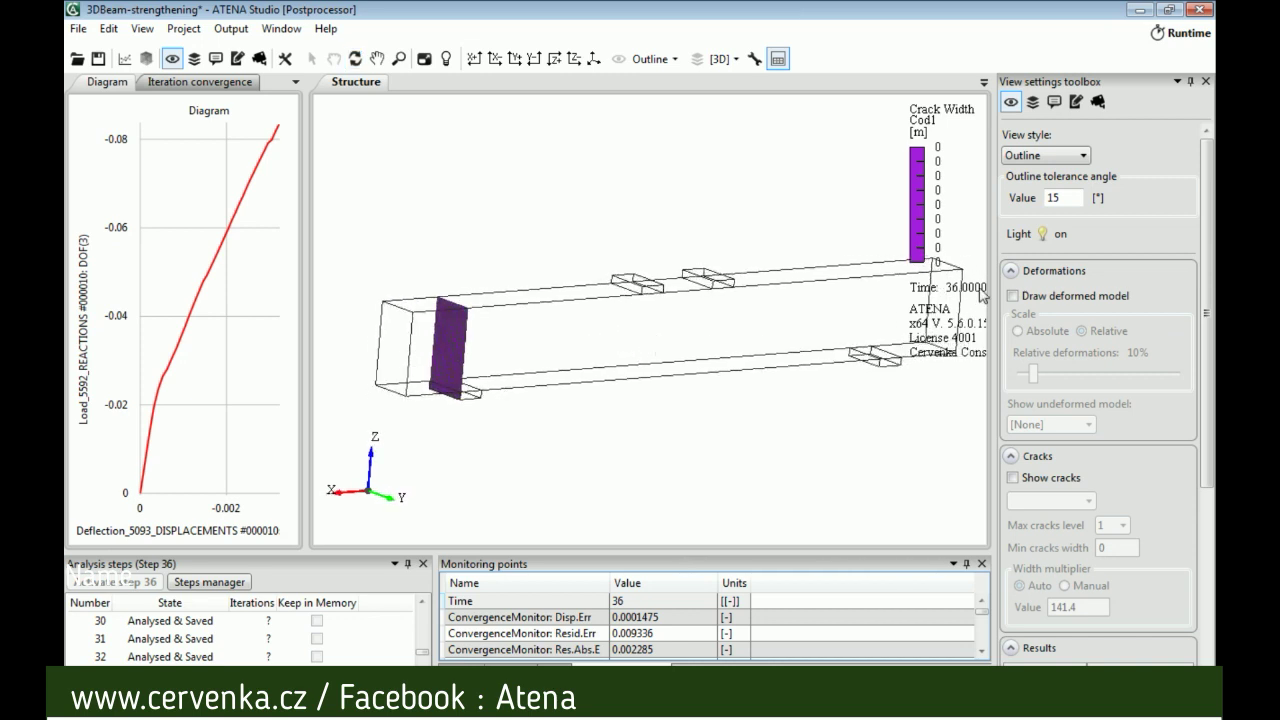
click(1032, 101)
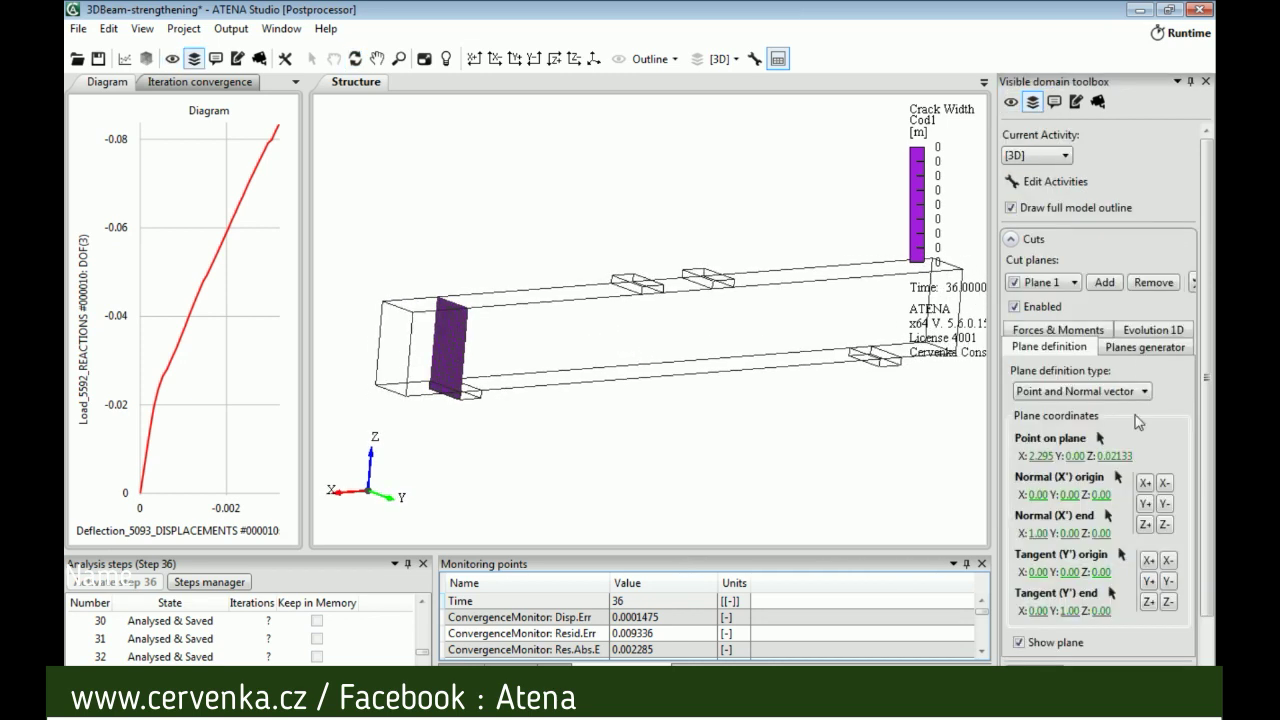
click(1140, 350)
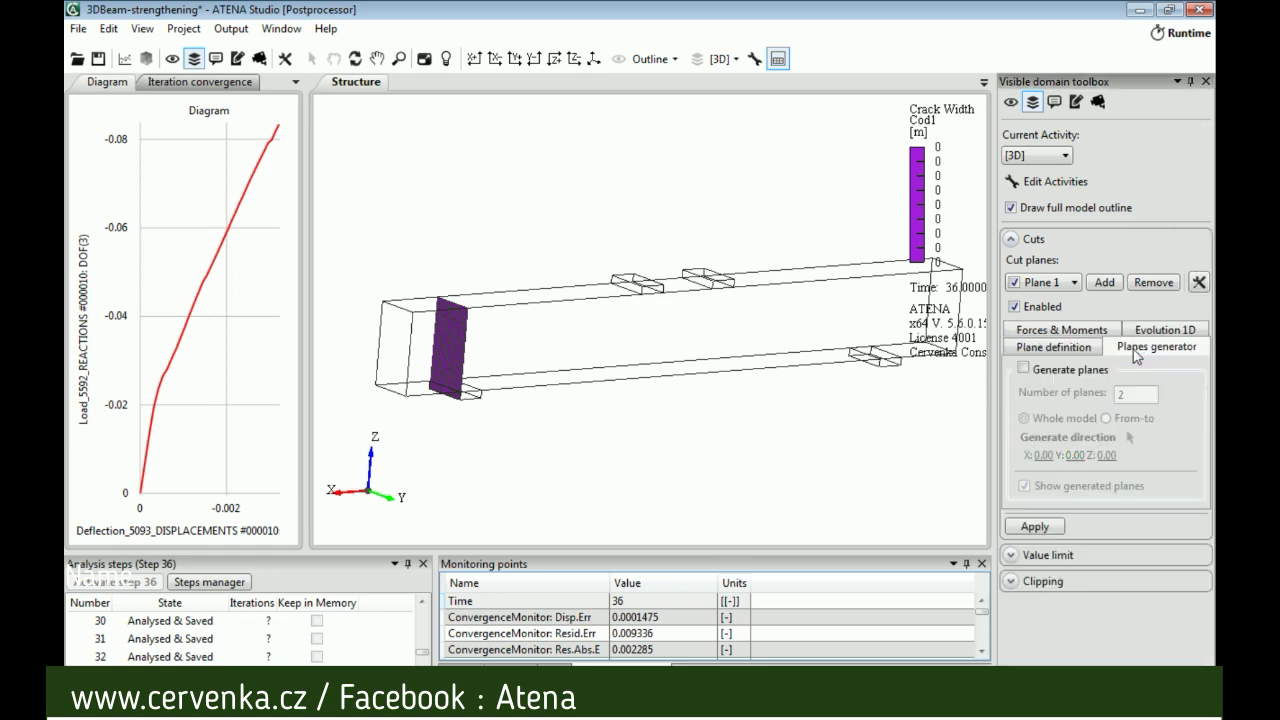
click(1052, 372)
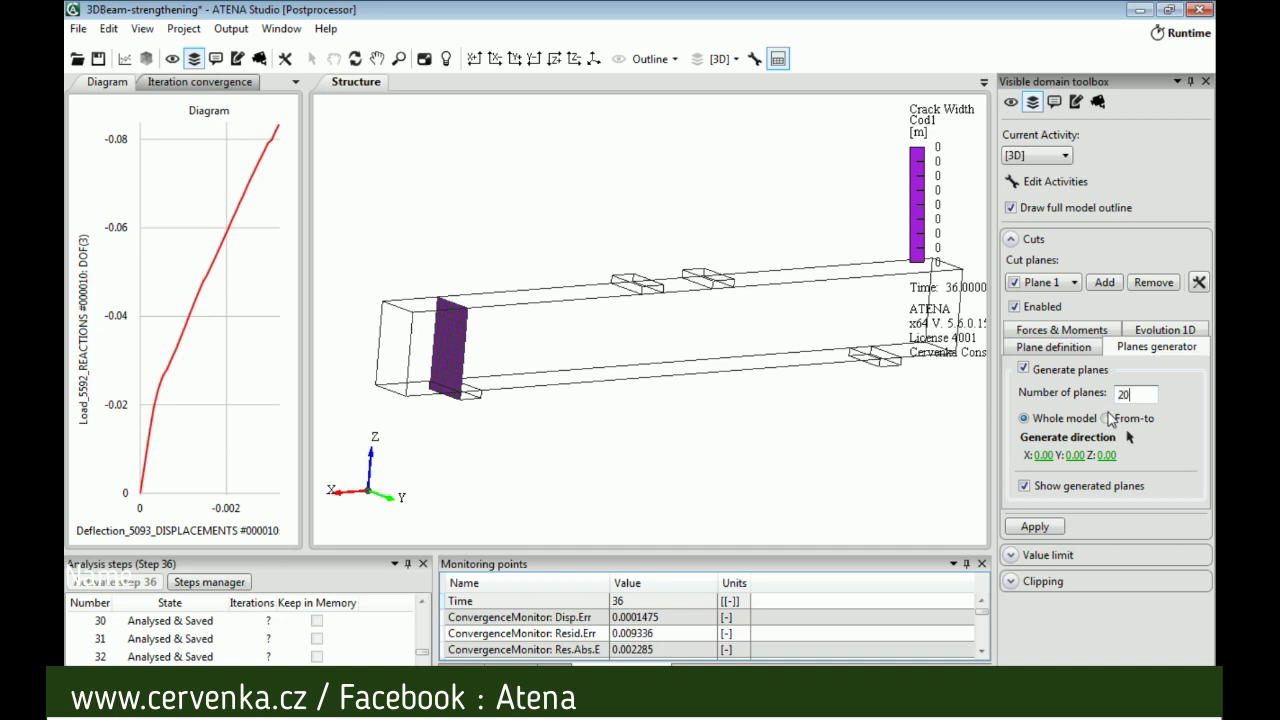
click(1041, 457)
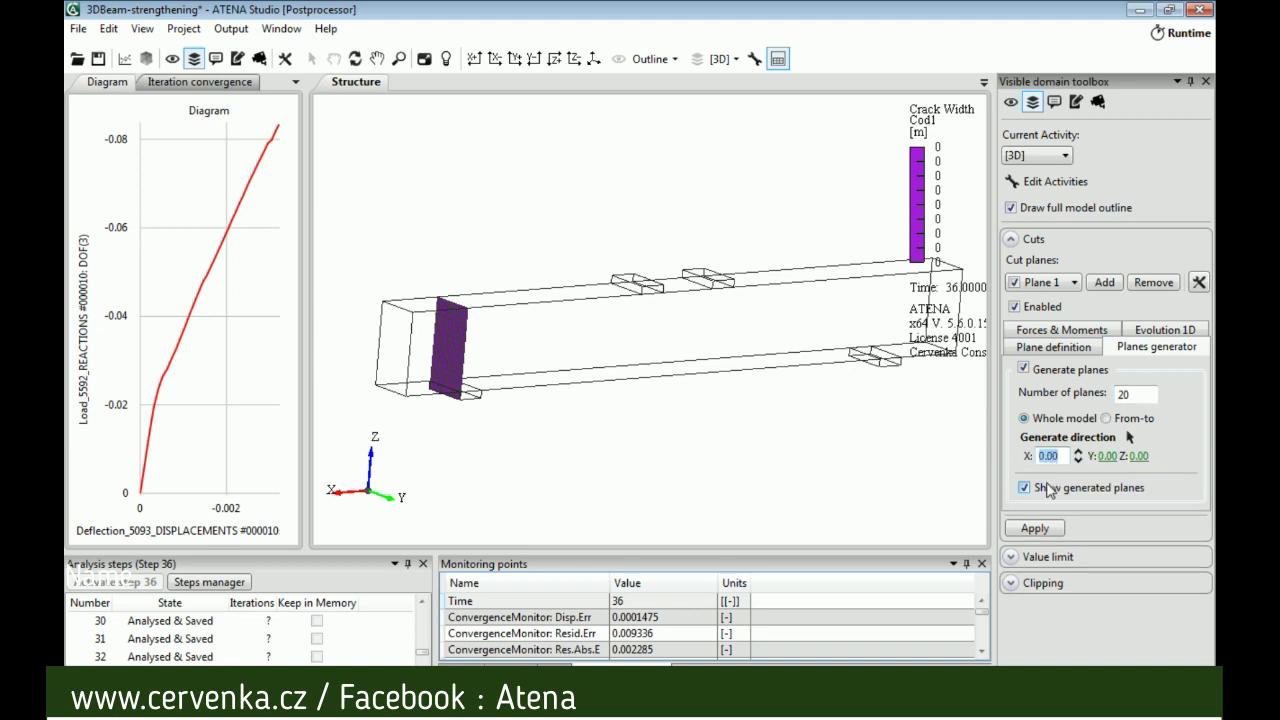
text(1)
click(1035, 528)
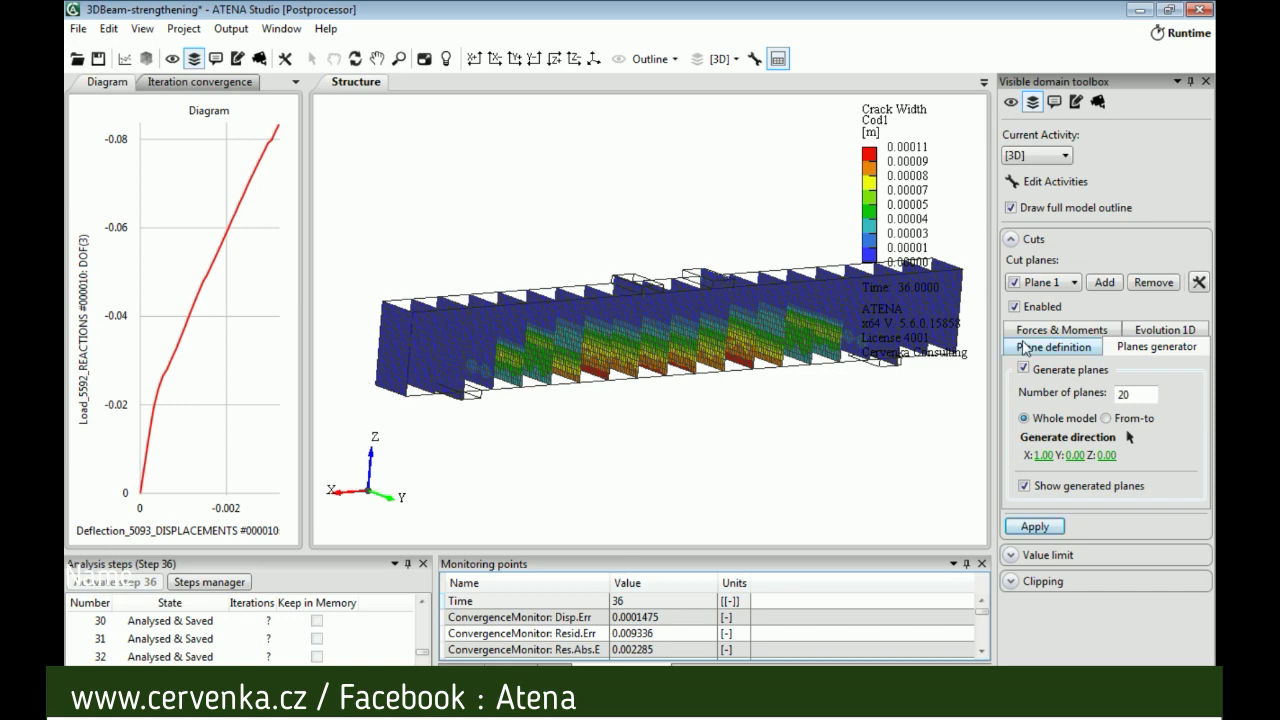
drag(780, 470, 686, 457)
drag(928, 367, 775, 398)
middle_drag(775, 397, 732, 394)
Step: Enable Show Forces & Moments for cut plane 1 and apply it
right_click(732, 394)
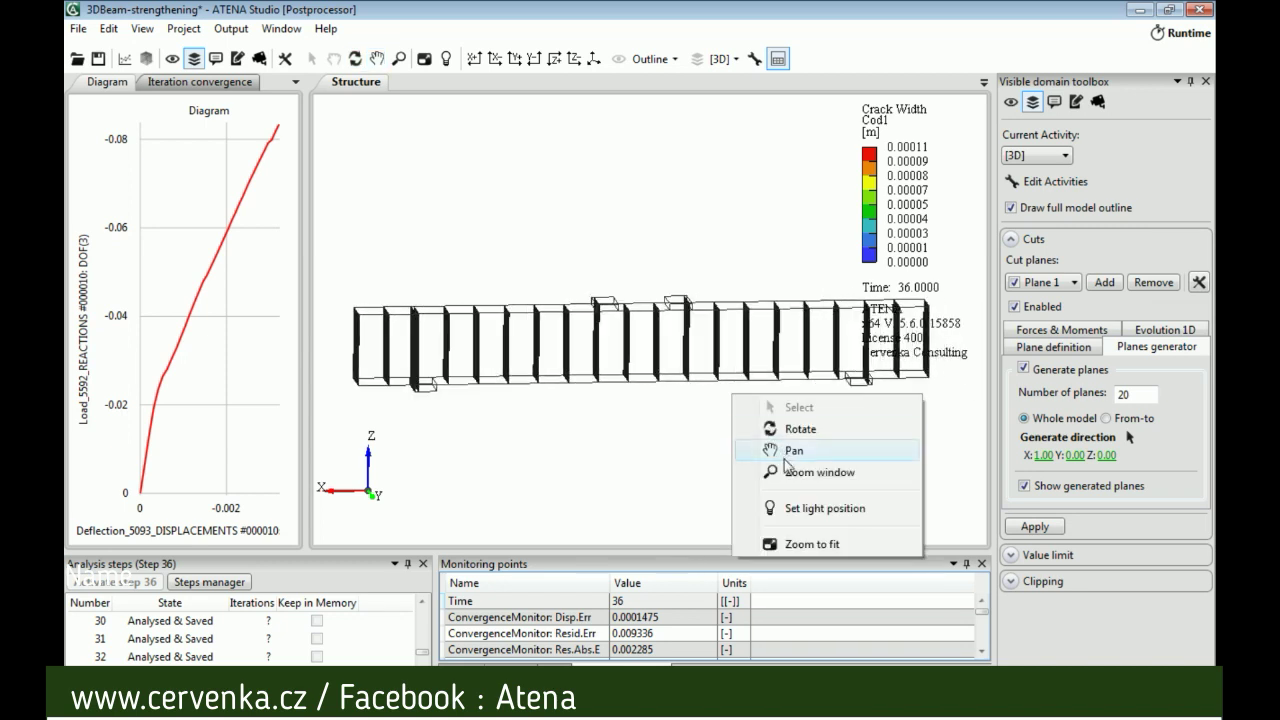
click(708, 458)
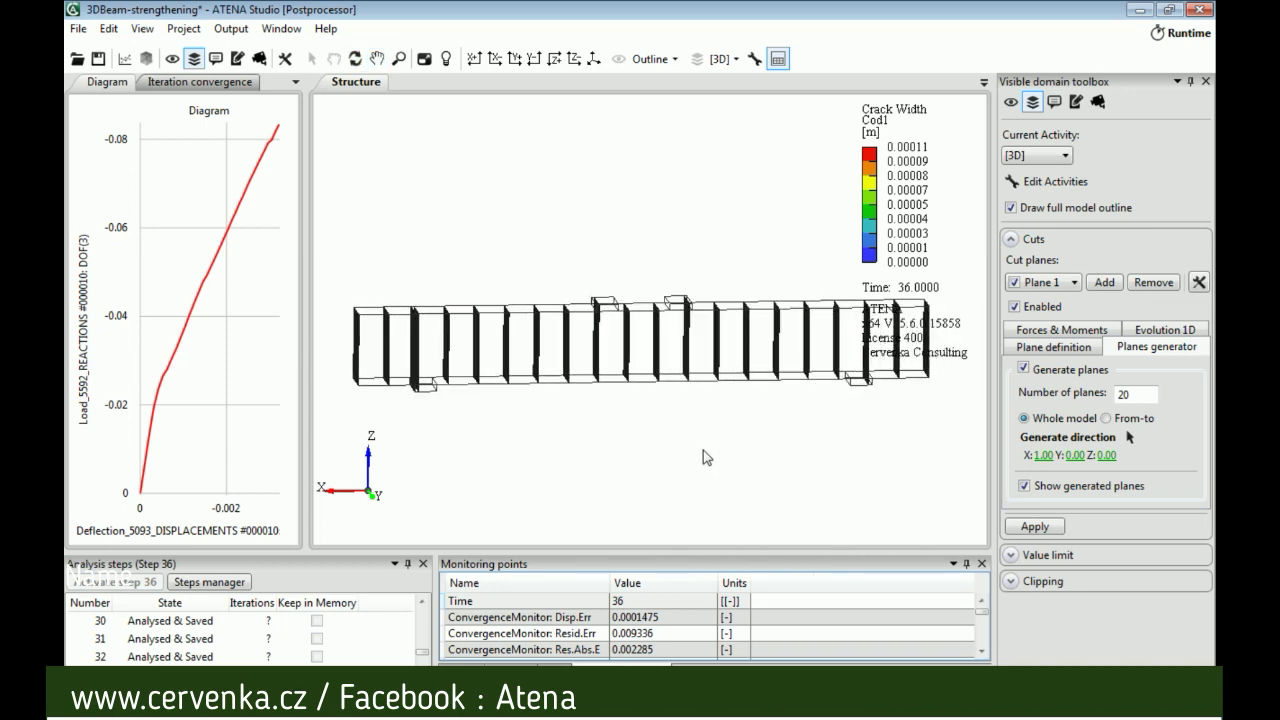
click(1088, 332)
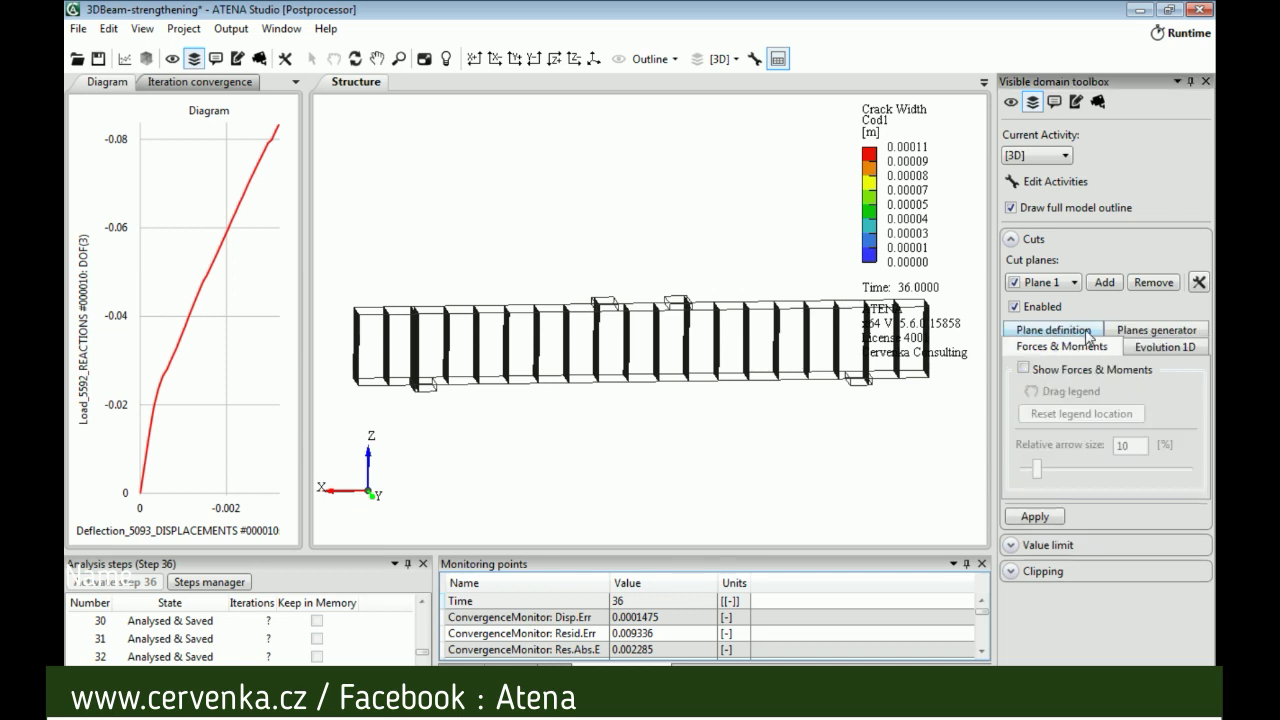
click(1023, 368)
click(1035, 516)
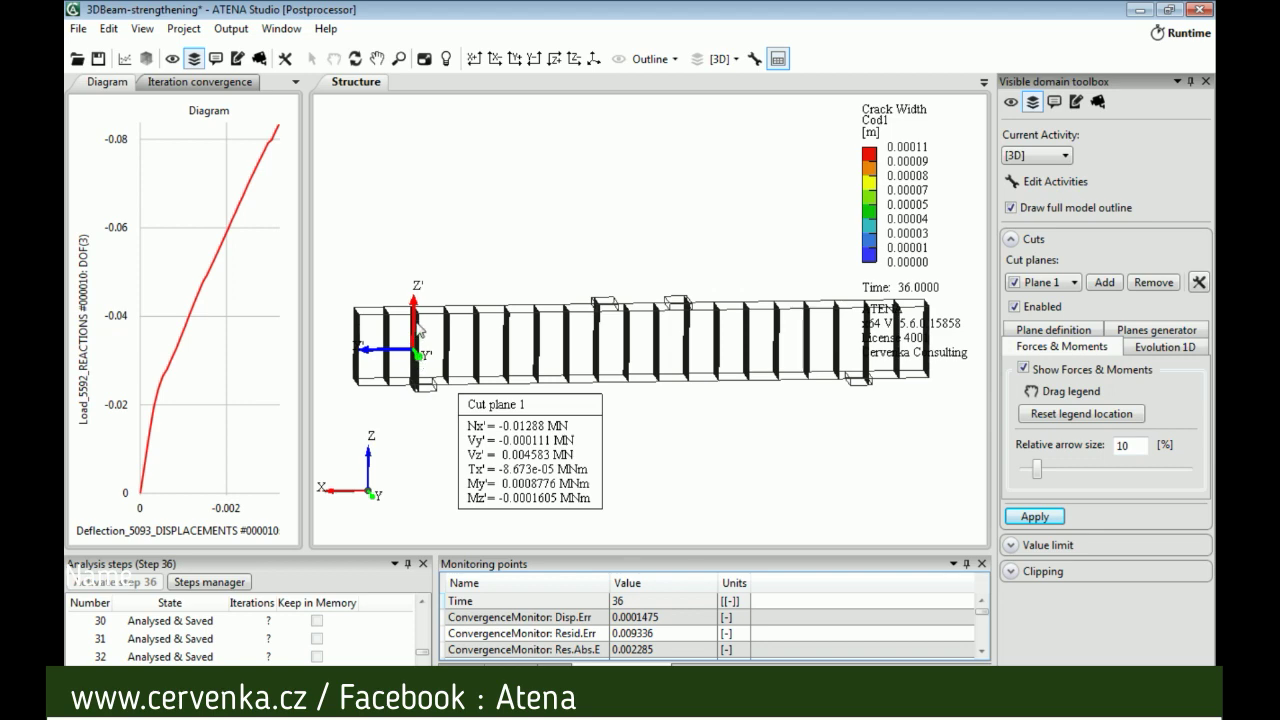
Step: Move the Cut plane 1 values box above the beam
drag(430, 400, 398, 395)
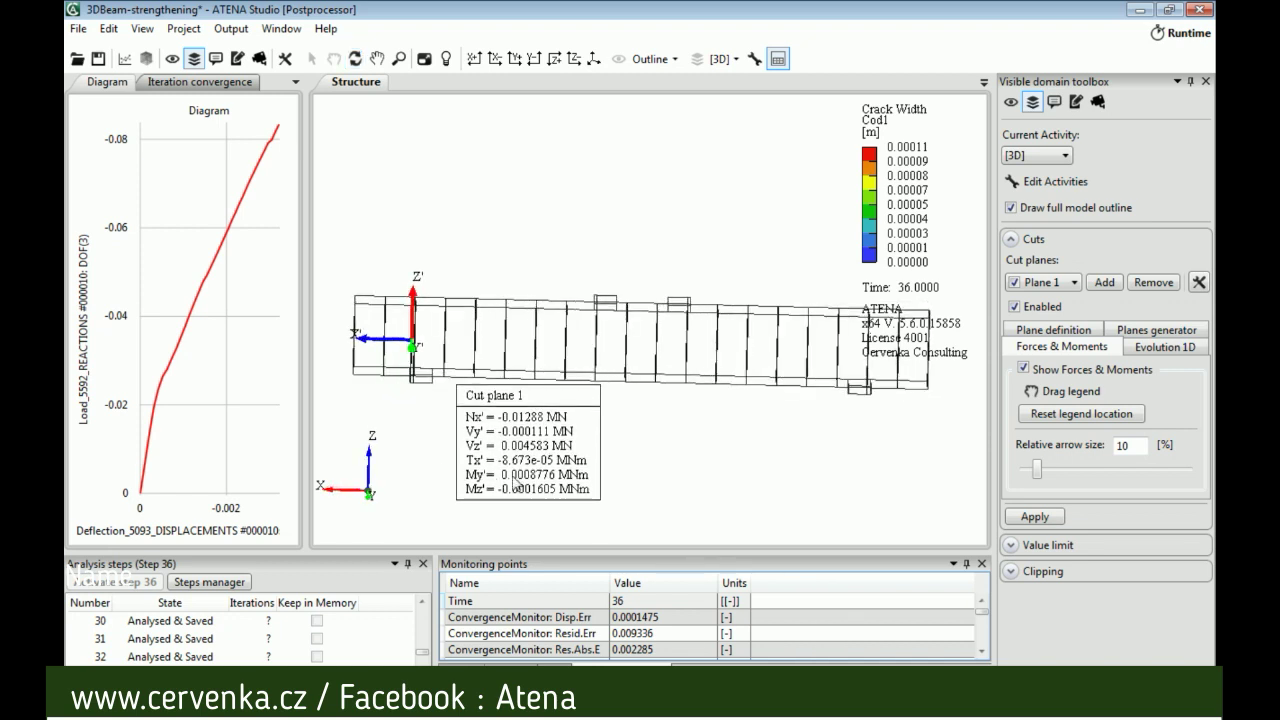
click(1066, 394)
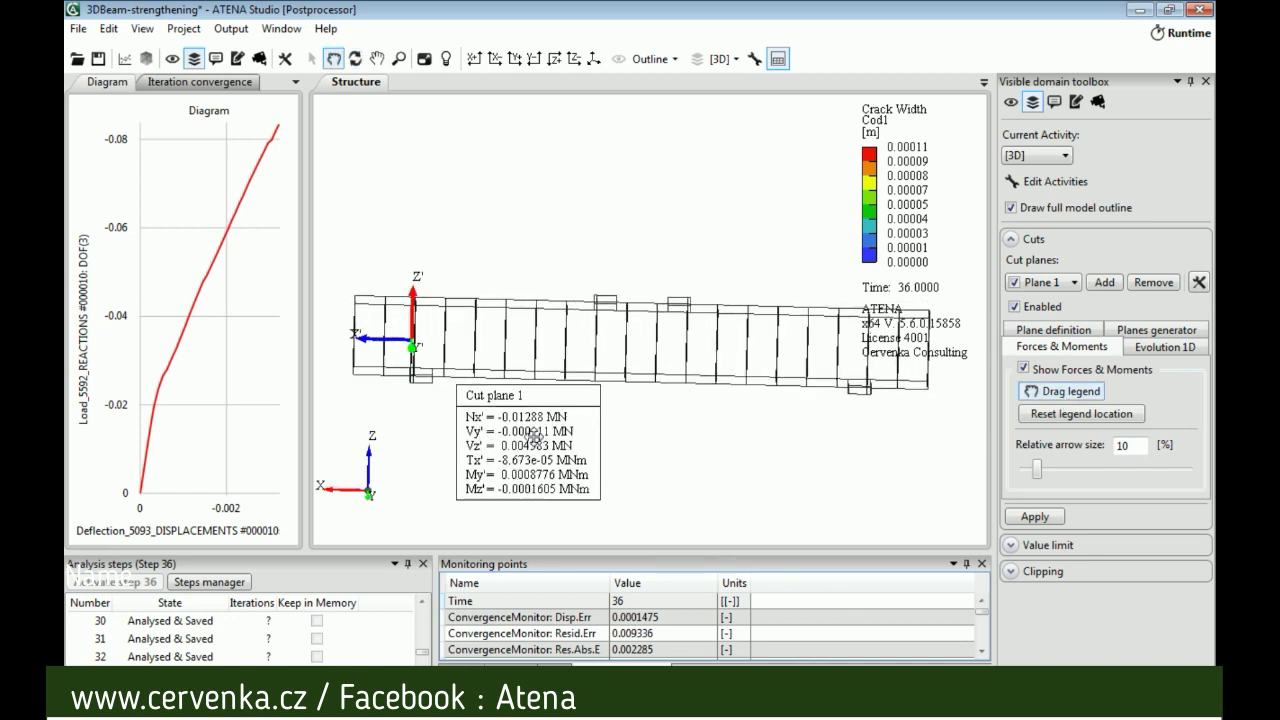
drag(528, 298, 663, 291)
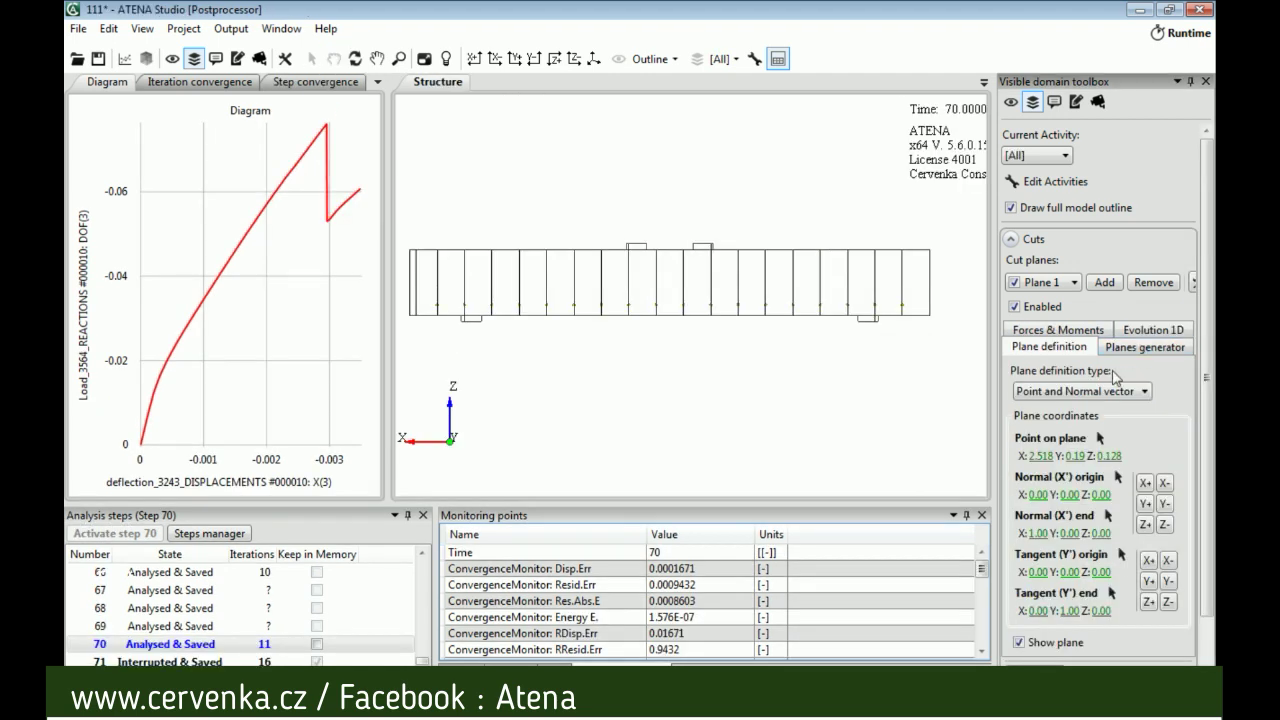
Step: Draw Shear force Z' and Moment Y' evolution curves along the beam, then open Advanced settings
click(1140, 332)
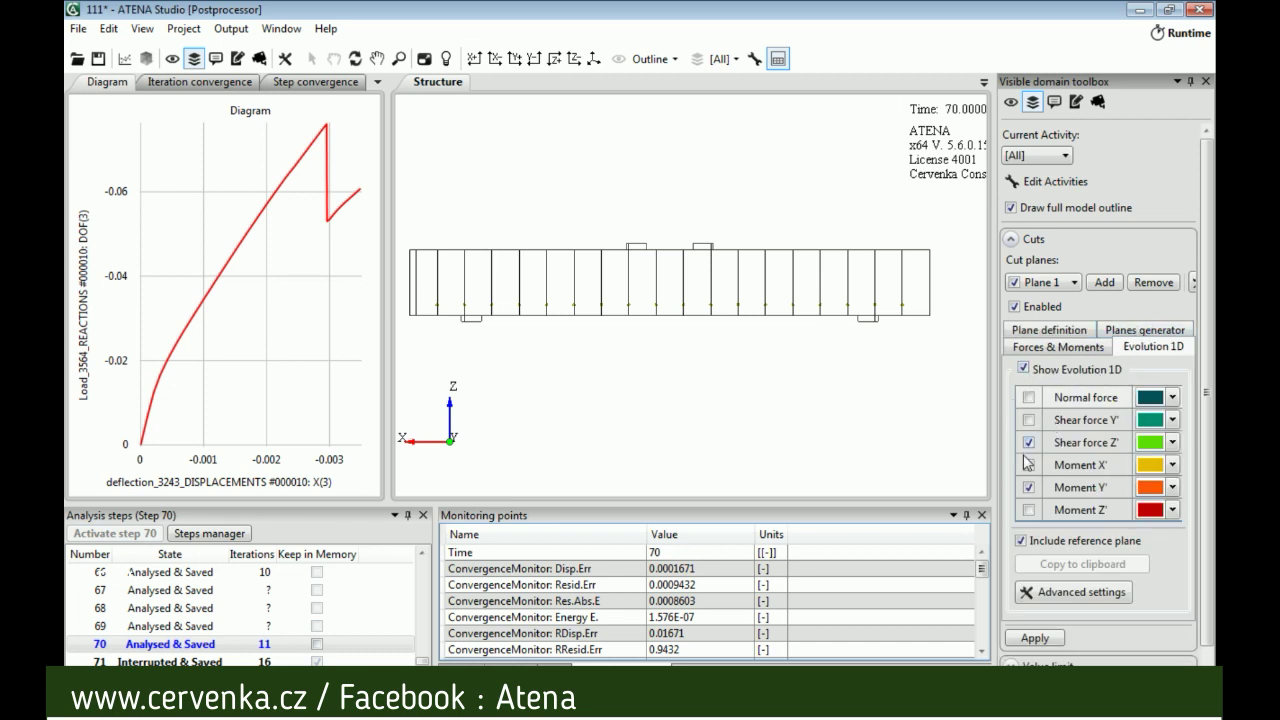
click(1034, 638)
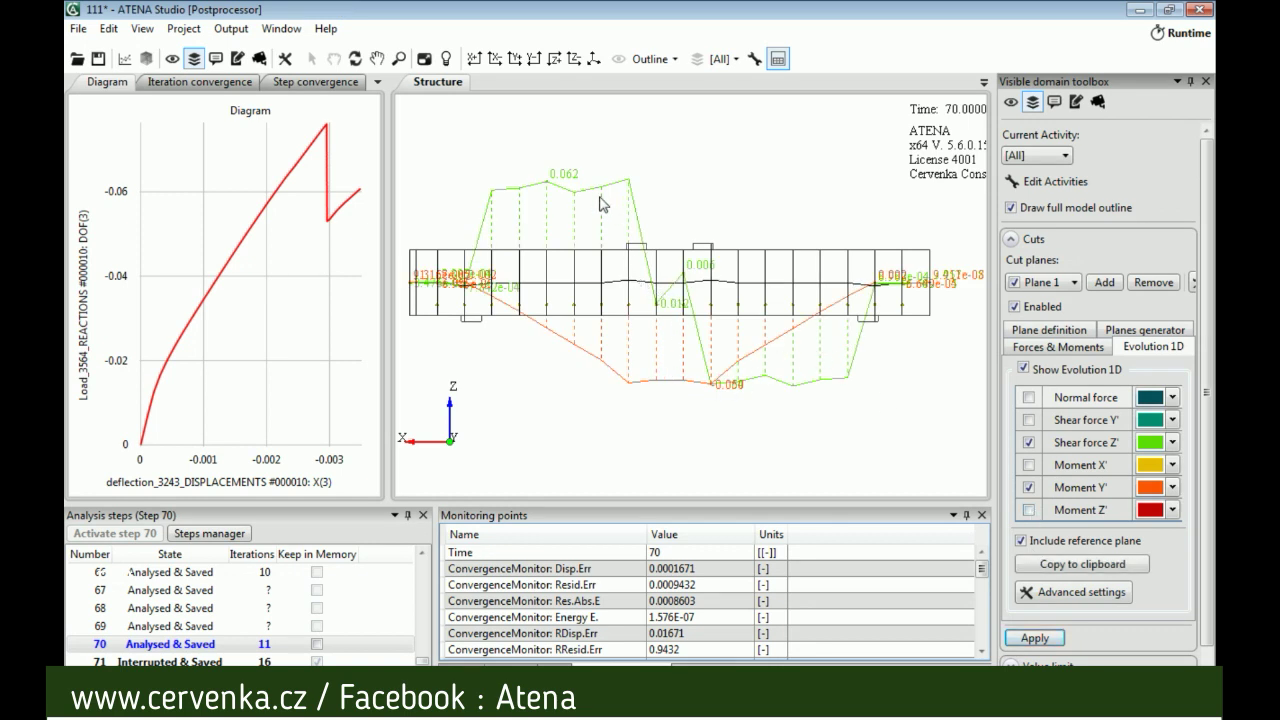
click(1062, 594)
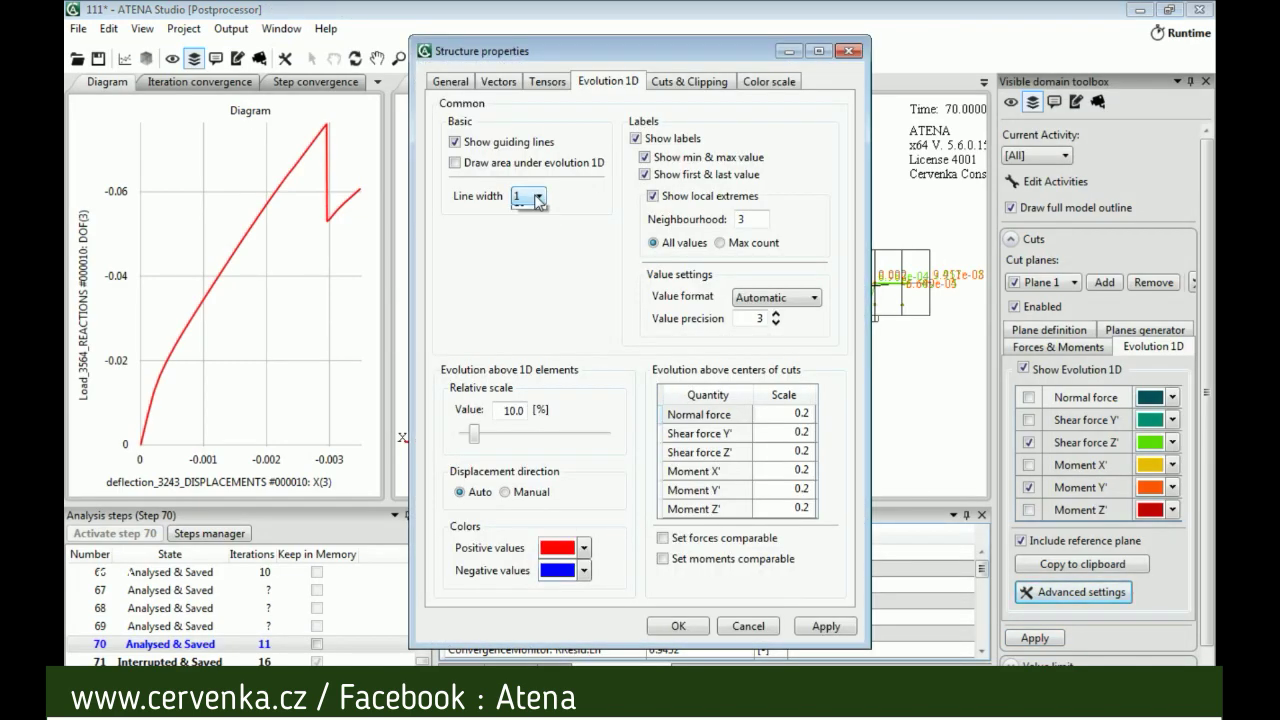
Step: Set the curve line width to 3 and copy the curve values to the clipboard
click(537, 197)
click(530, 240)
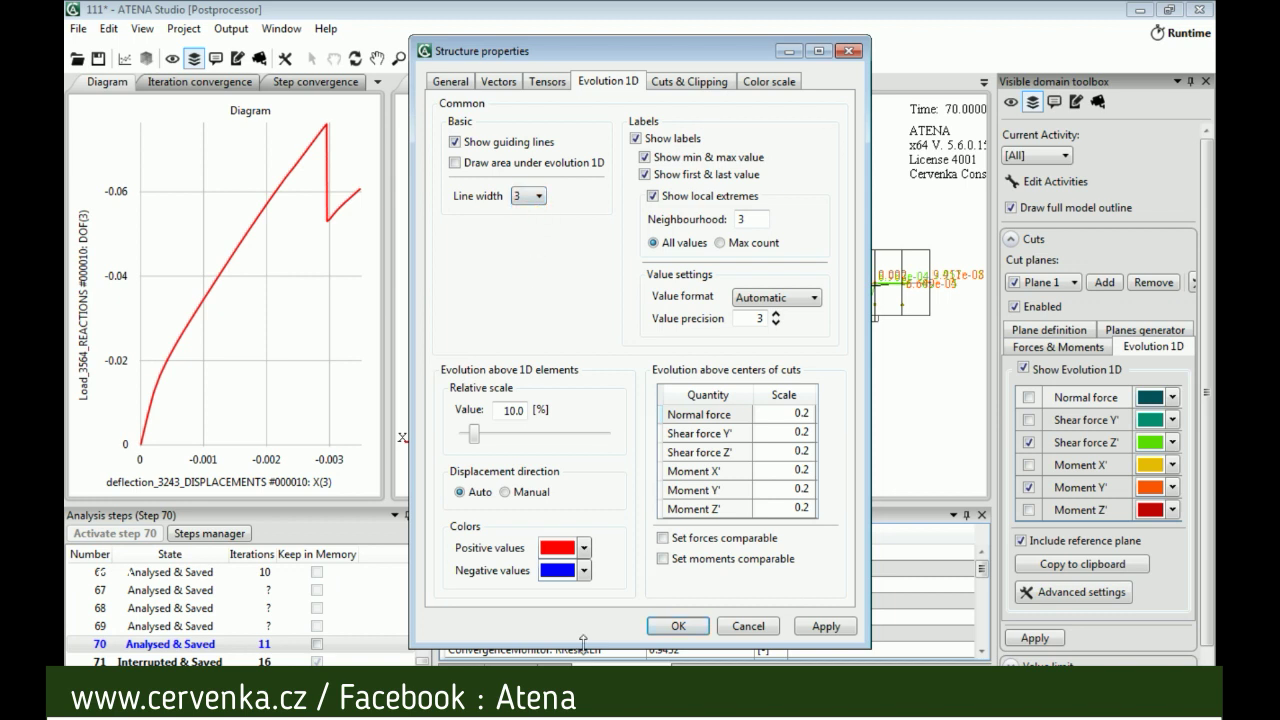
click(695, 630)
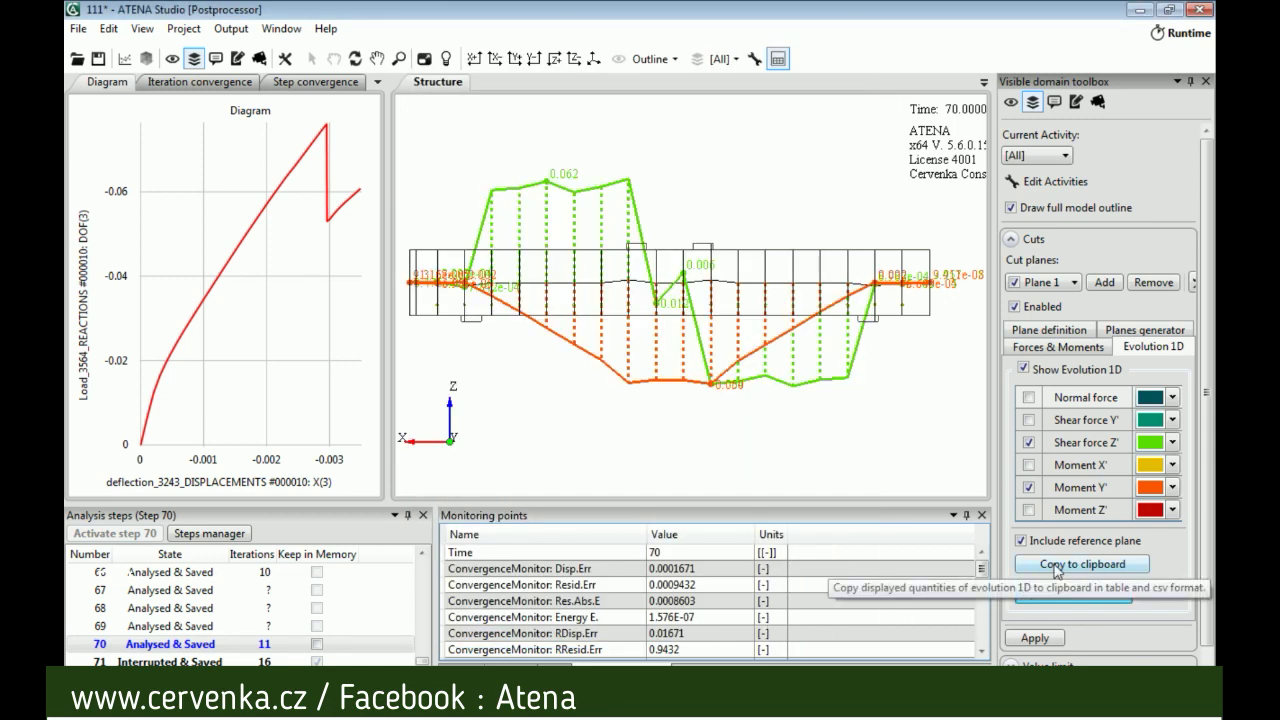
click(1085, 567)
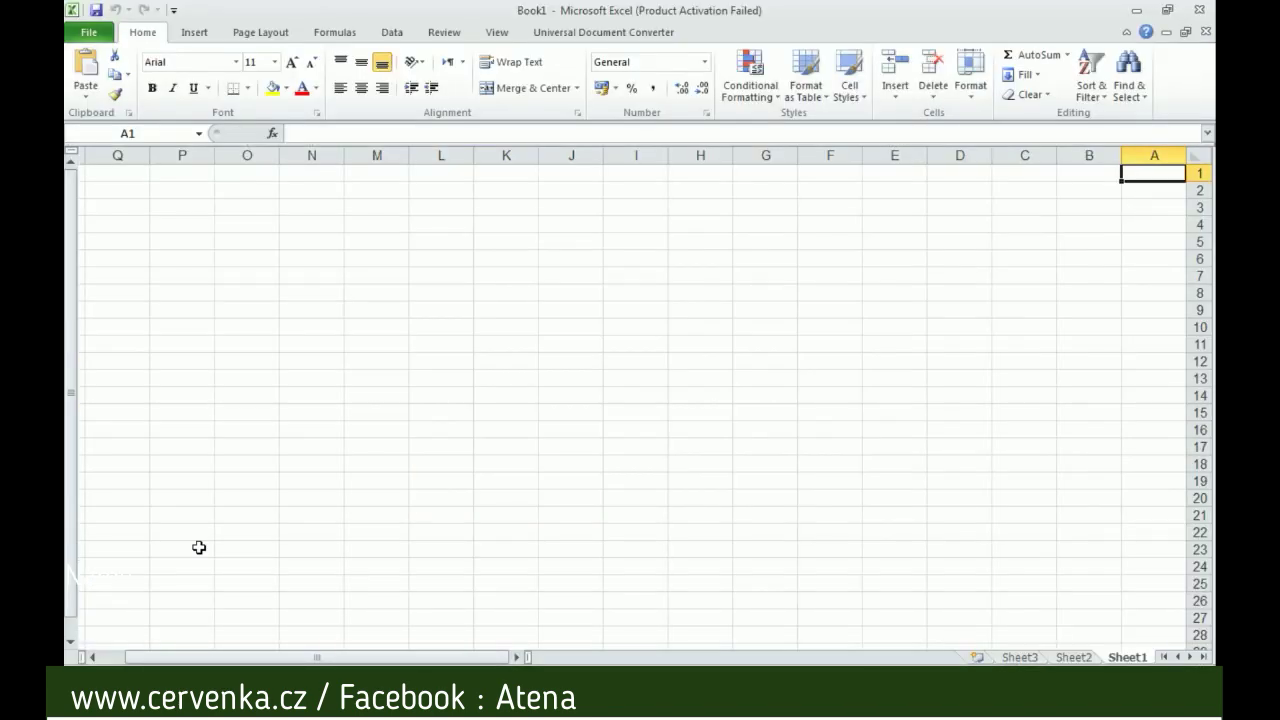
Step: Paste the shear force and moment data into Sheet1 columns A–D
key(ctrl+v)
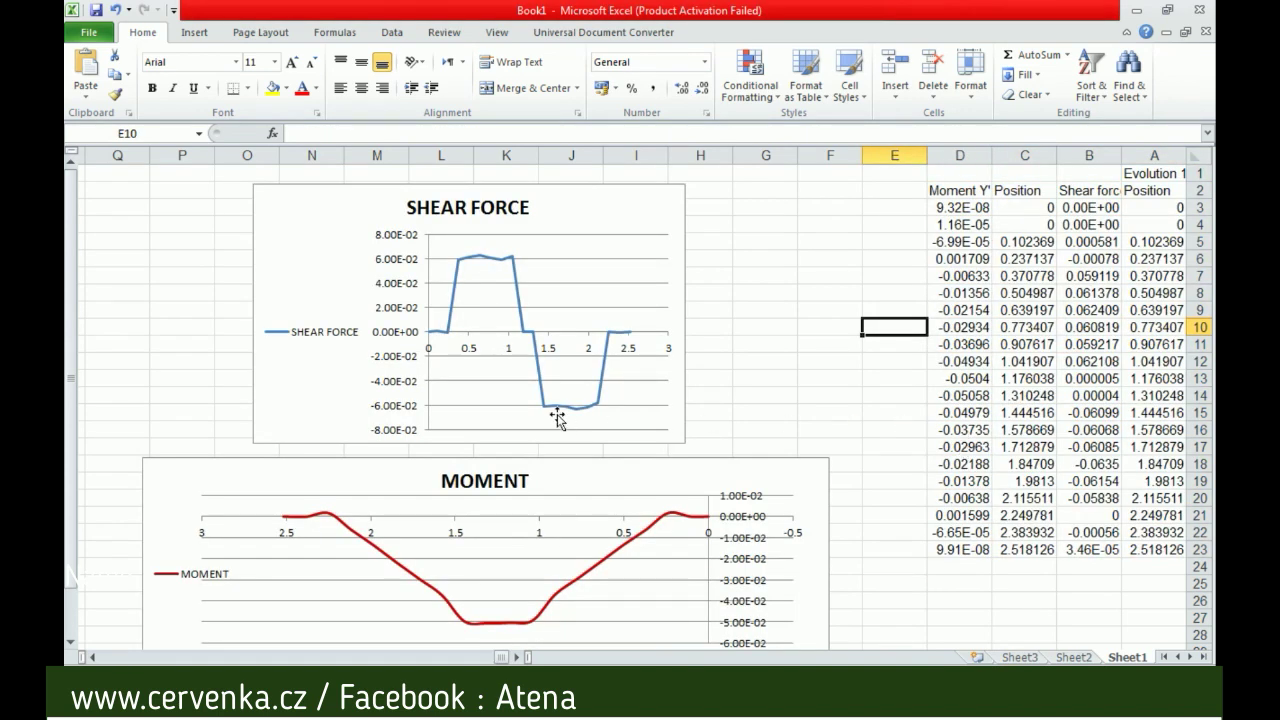
scroll(552, 460, down, 1)
scroll(552, 460, up, 1)
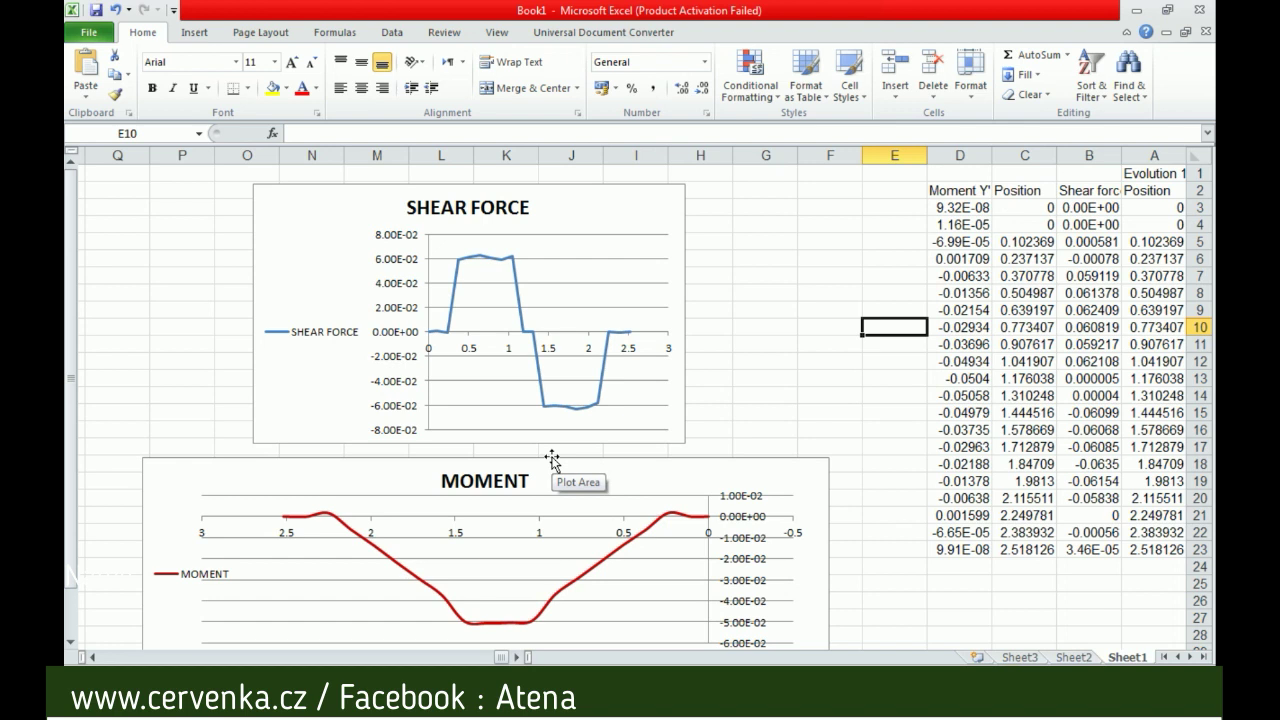